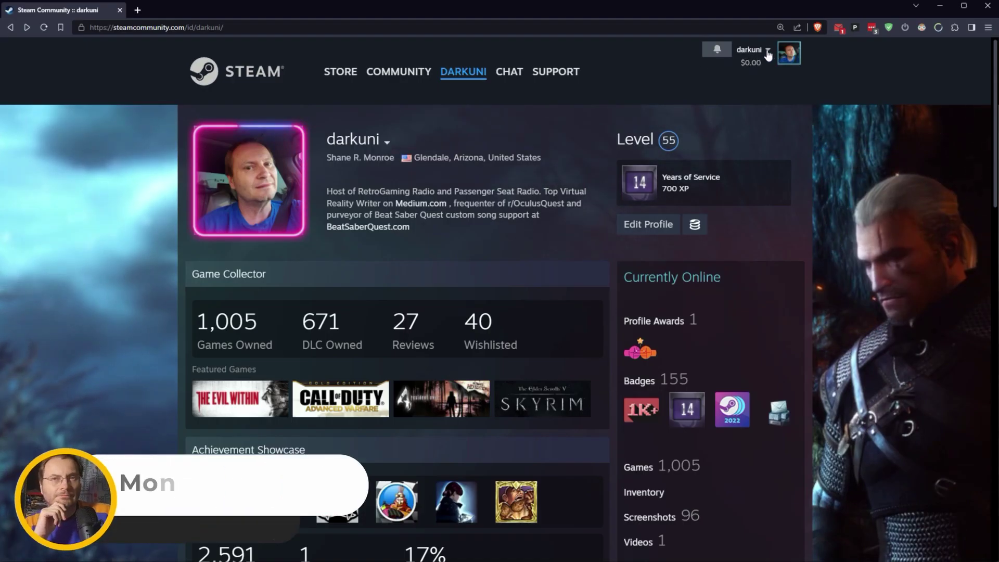
- Open Account details from the account name dropdown in the Steam header
{"action": "scroll", "coordinate": [633, 81], "scroll_direction": "down", "scroll_amount": 4}
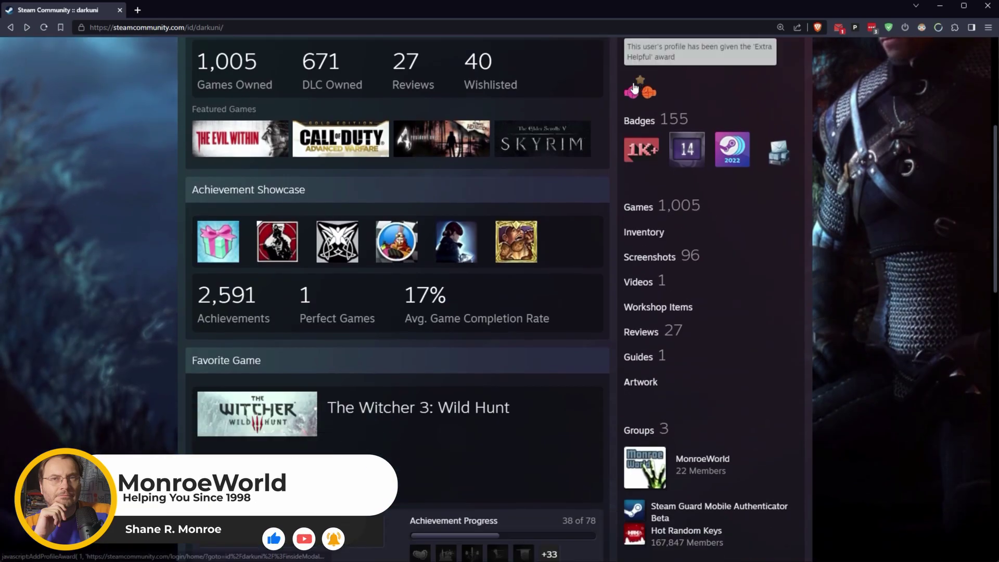
{"action": "scroll", "coordinate": [617, 114], "scroll_direction": "up", "scroll_amount": 4}
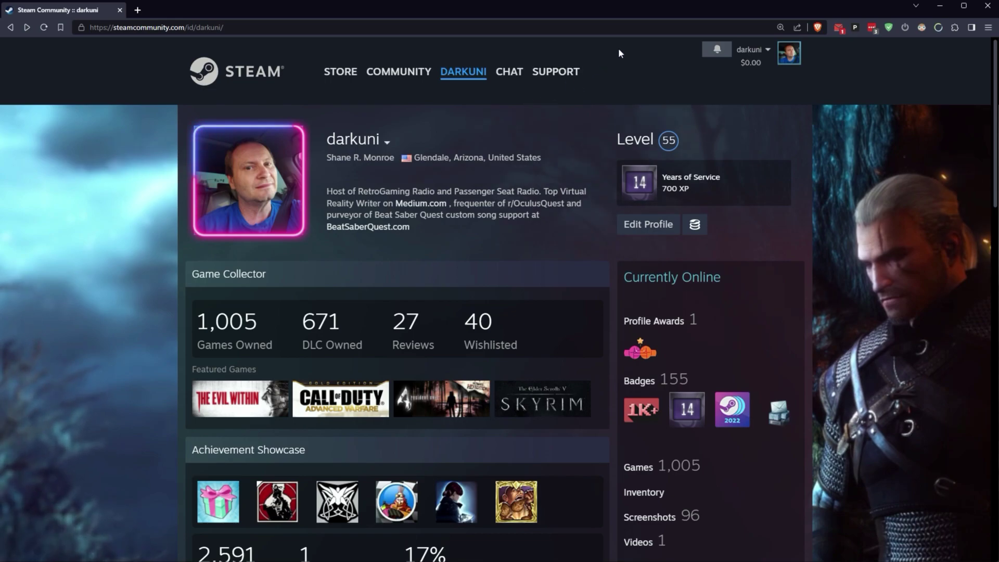
{"action": "left_click", "coordinate": [760, 50]}
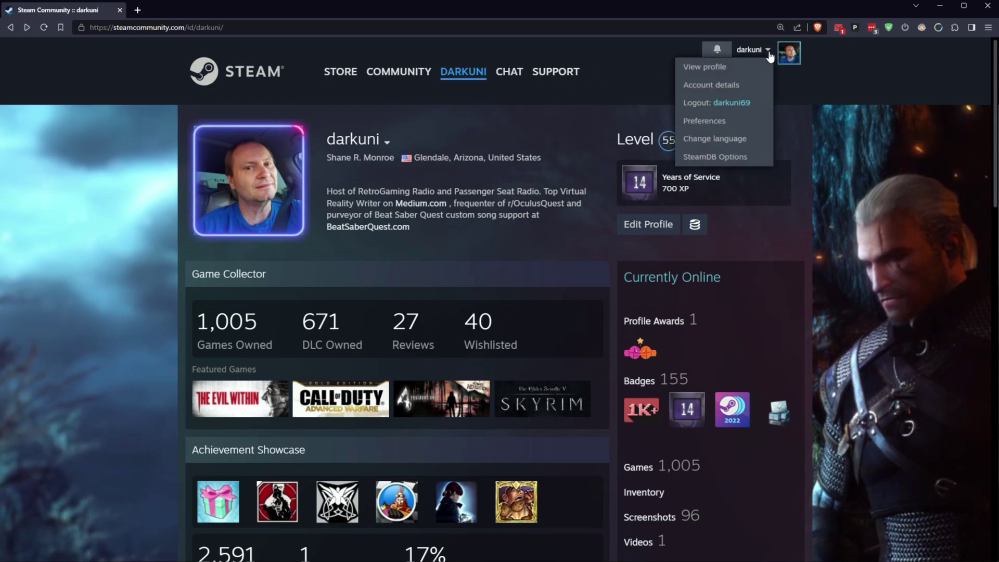
{"action": "left_click", "coordinate": [708, 85]}
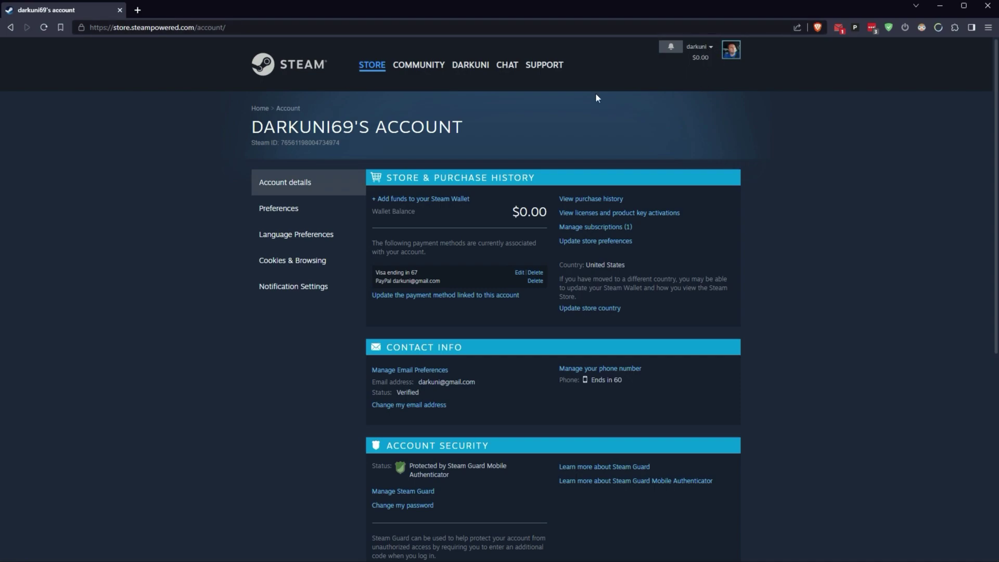
{"action": "mouse_move", "coordinate": [372, 64]}
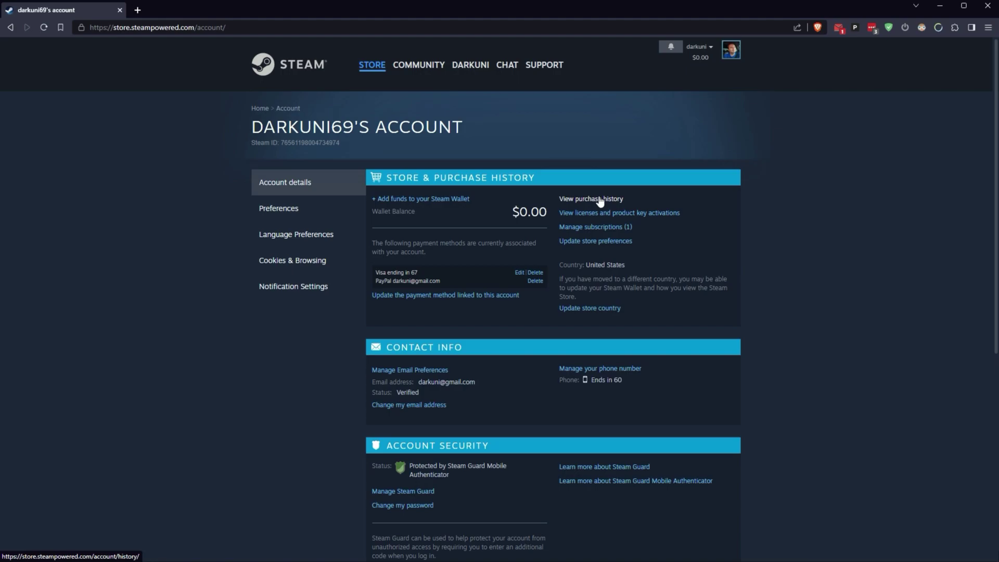
{"action": "scroll", "coordinate": [606, 293], "scroll_direction": "down", "scroll_amount": 5}
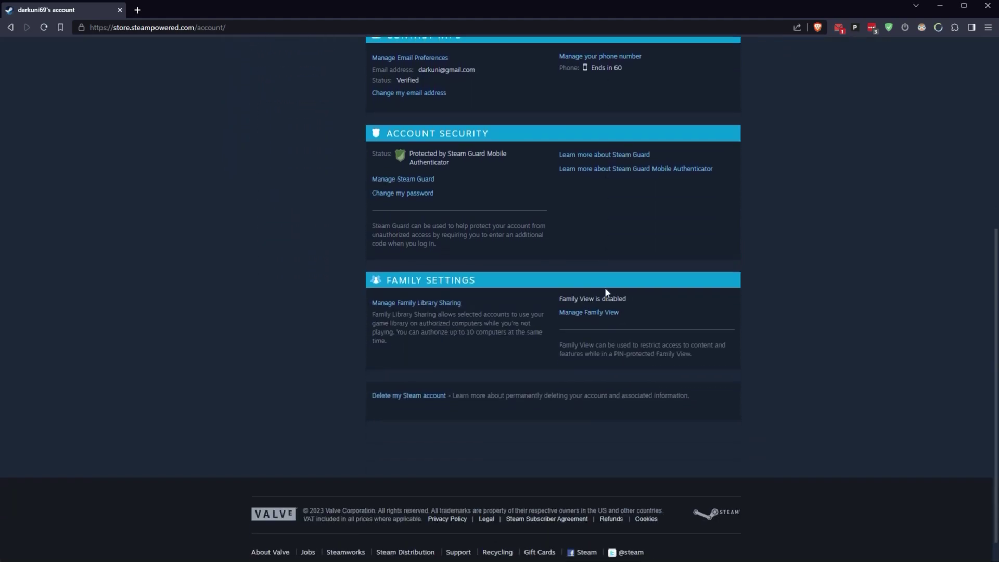
{"action": "scroll", "coordinate": [605, 292], "scroll_direction": "up", "scroll_amount": 6}
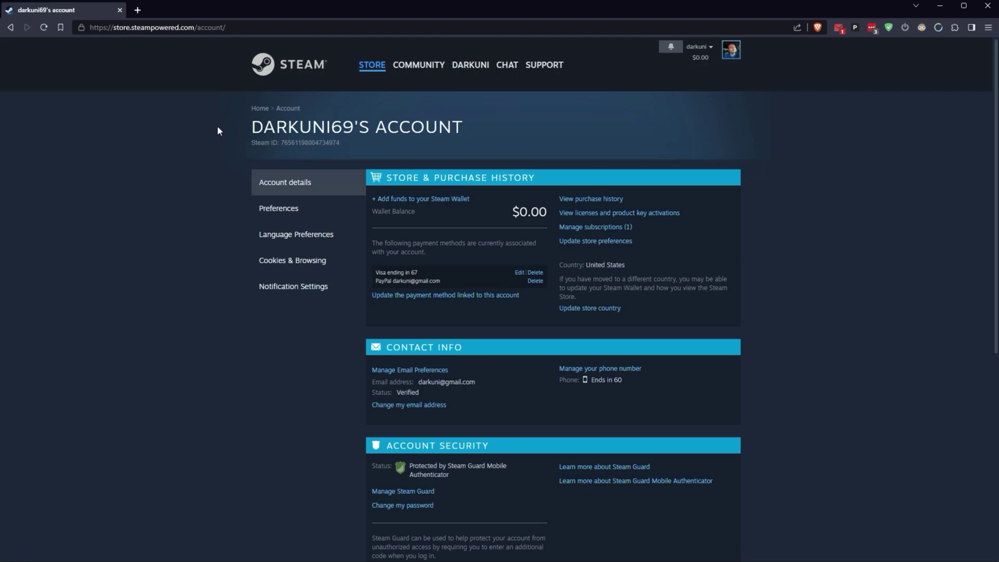
- Load store.steampowered.com/account/remotestorage in the address bar
{"action": "left_click", "coordinate": [258, 29]}
{"action": "type", "text": "https://store.steampowered.com/account/remotestorage"}
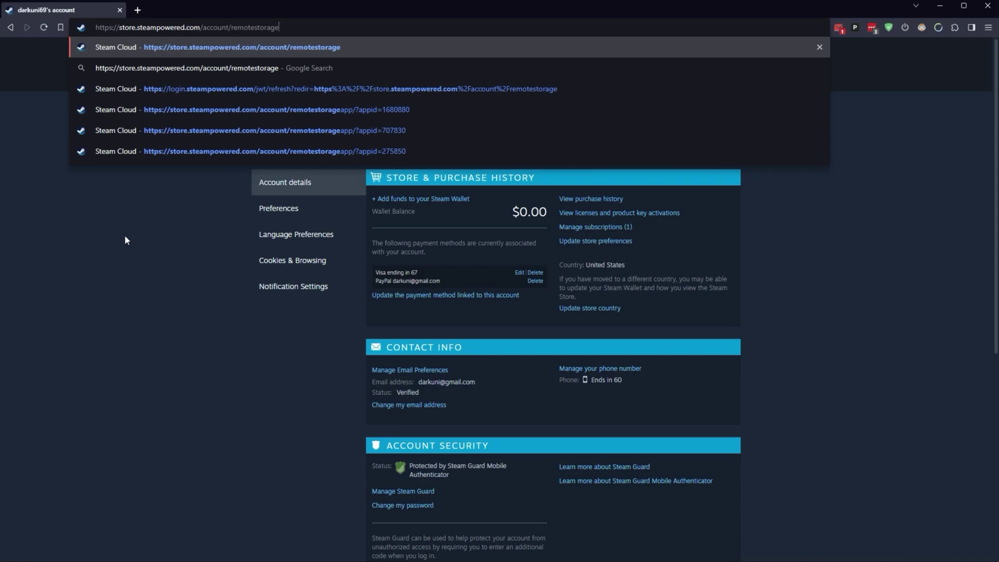
{"action": "key", "text": "Return"}
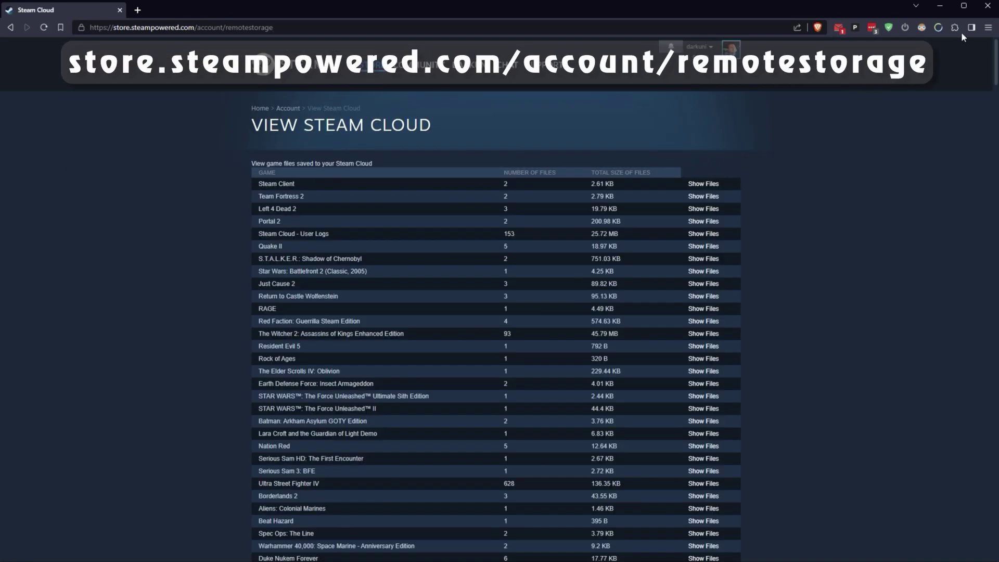
- Zoom the page in three increments from Brave's menu
{"action": "left_click", "coordinate": [989, 27]}
{"action": "left_click", "coordinate": [956, 240]}
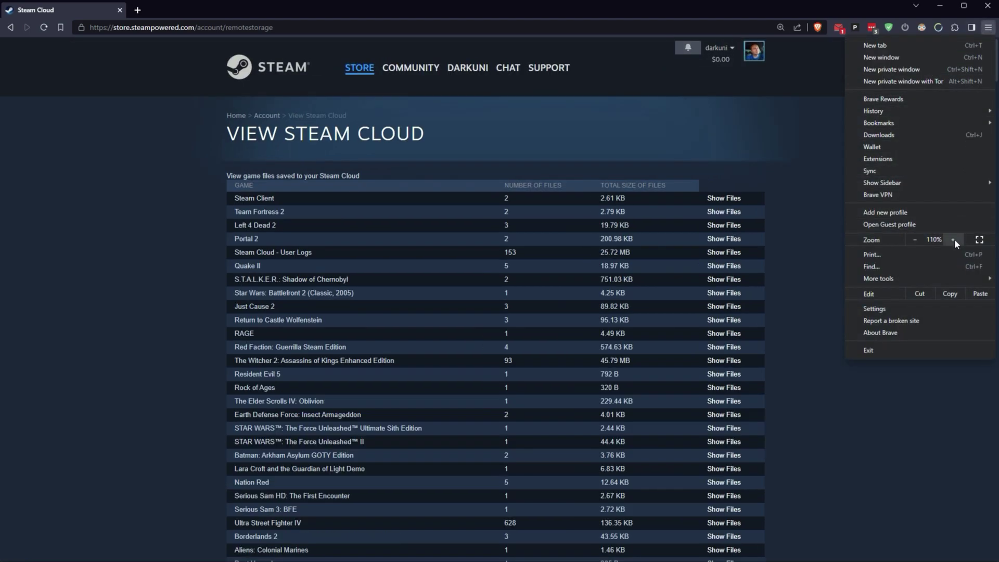
{"action": "left_click", "coordinate": [955, 240]}
{"action": "left_click", "coordinate": [955, 240]}
{"action": "left_click", "coordinate": [943, 442]}
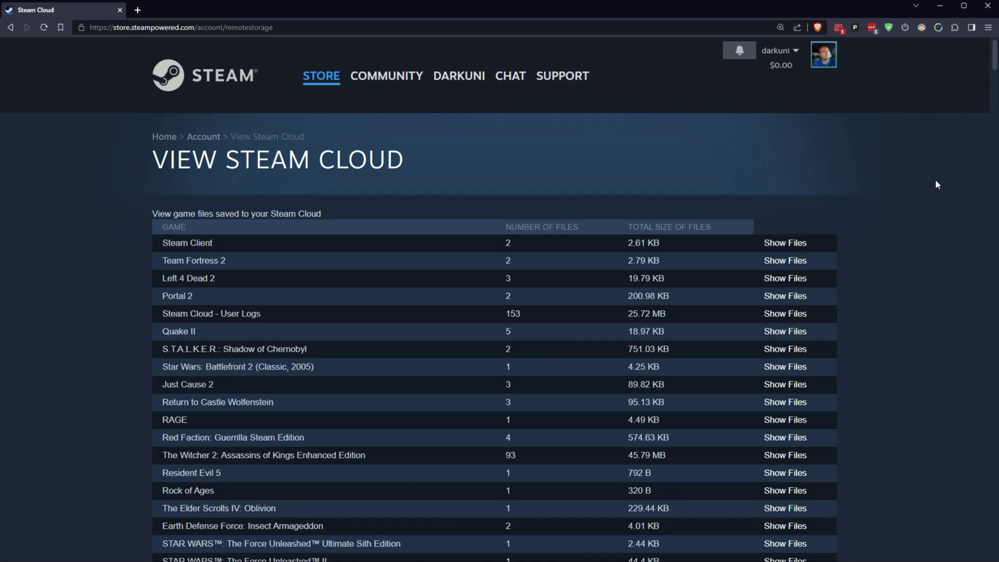
{"action": "scroll", "coordinate": [937, 184], "scroll_direction": "down", "scroll_amount": 3}
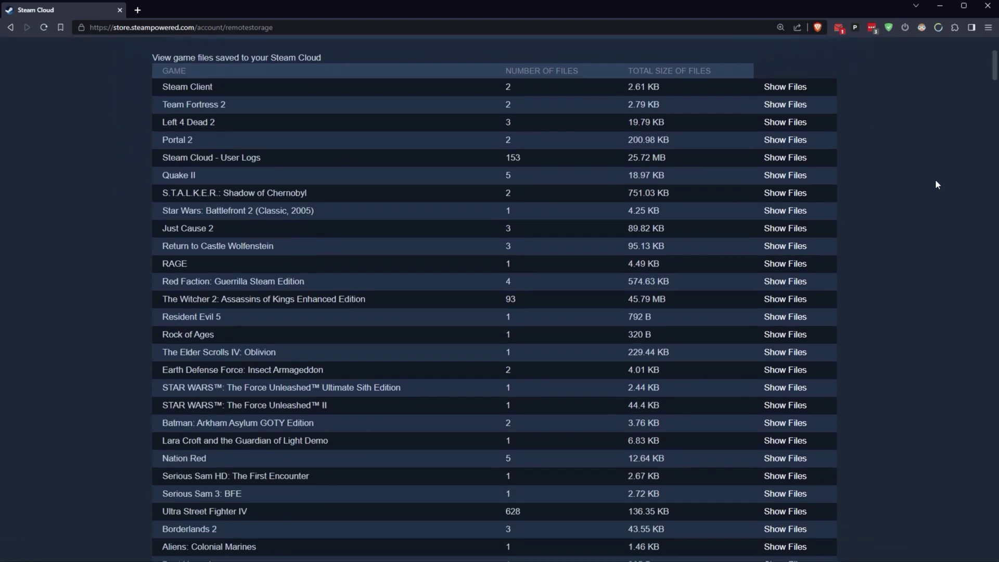
{"action": "scroll", "coordinate": [937, 184], "scroll_direction": "down", "scroll_amount": 5}
{"action": "scroll", "coordinate": [937, 184], "scroll_direction": "down", "scroll_amount": 8}
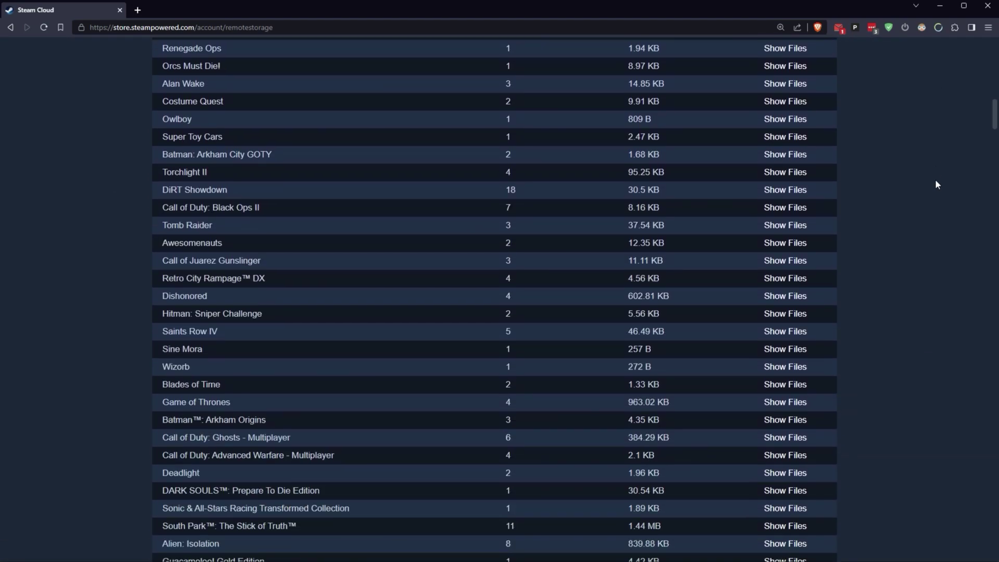
{"action": "scroll", "coordinate": [937, 184], "scroll_direction": "up", "scroll_amount": 16}
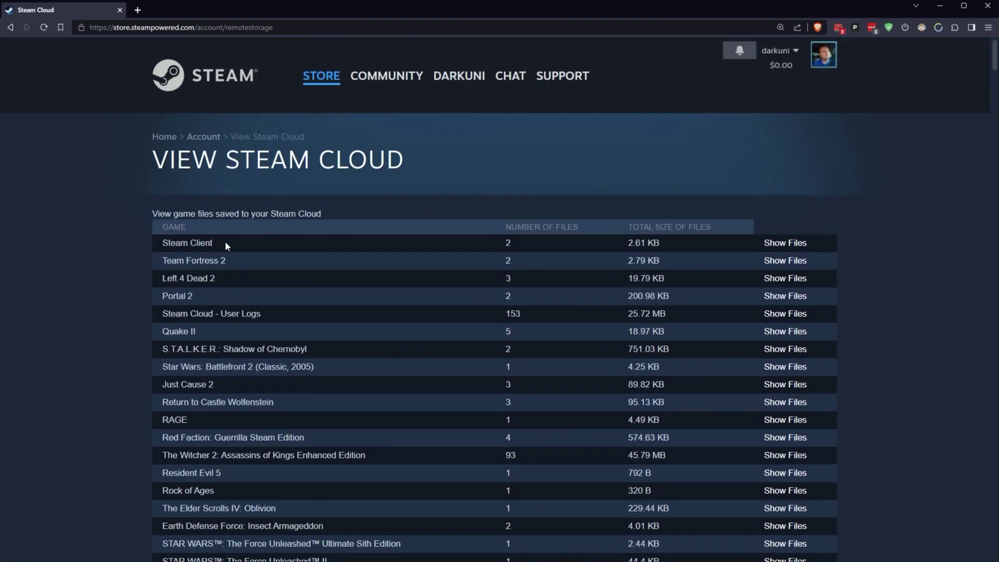
{"action": "scroll", "coordinate": [183, 265], "scroll_direction": "down", "scroll_amount": 10}
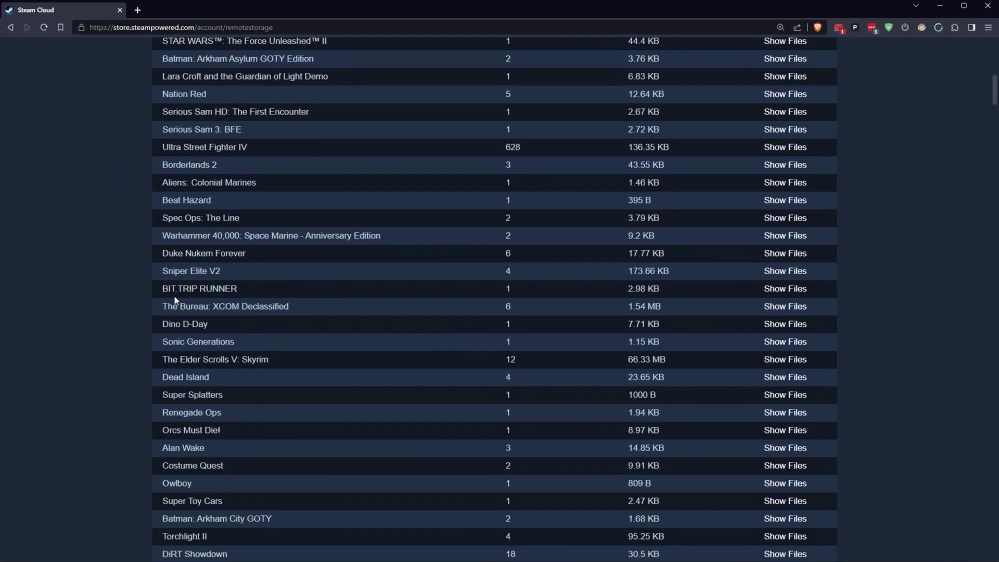
{"action": "scroll", "coordinate": [503, 273], "scroll_direction": "up", "scroll_amount": 10}
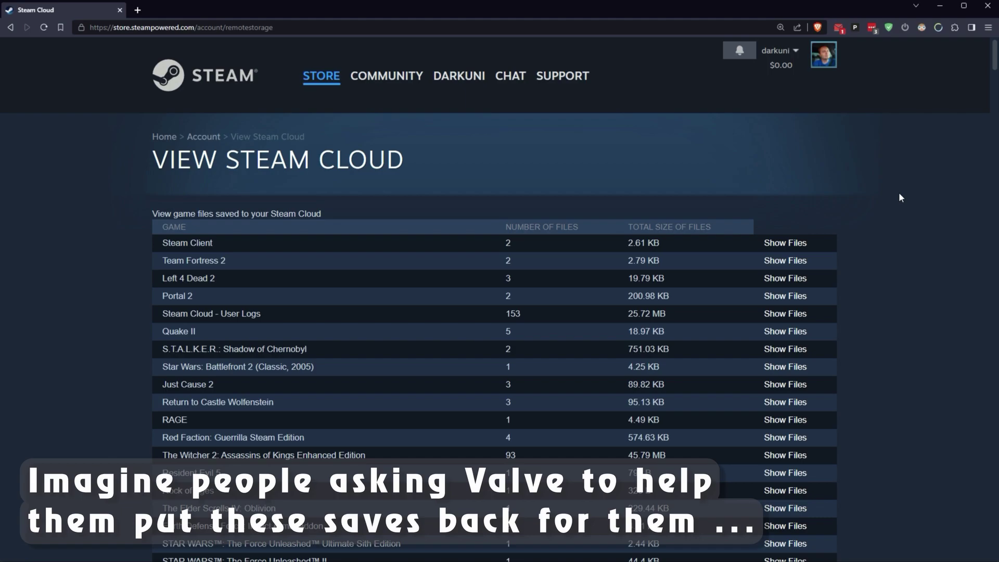
{"action": "scroll", "coordinate": [899, 193], "scroll_direction": "down", "scroll_amount": 3}
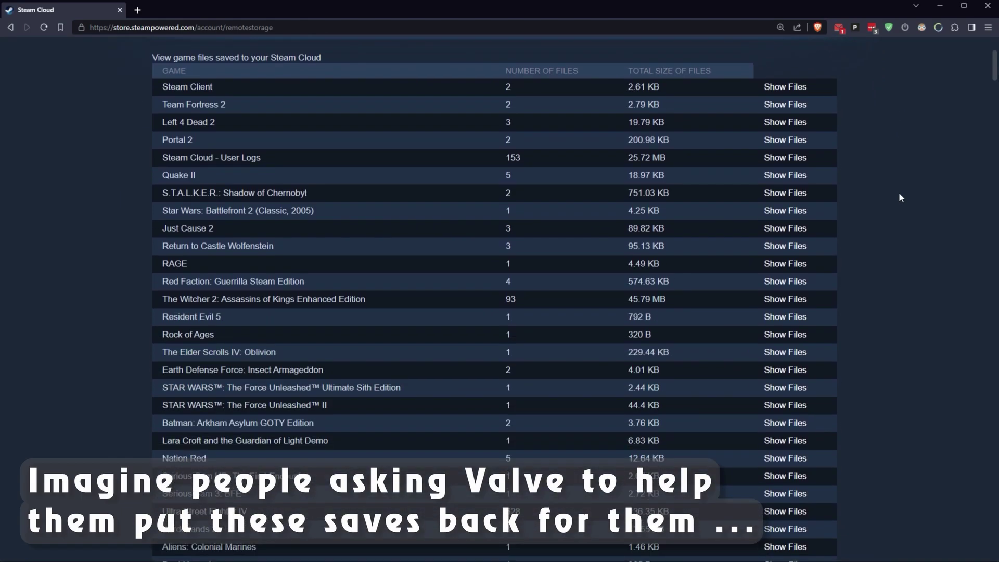
{"action": "scroll", "coordinate": [900, 194], "scroll_direction": "up", "scroll_amount": 3}
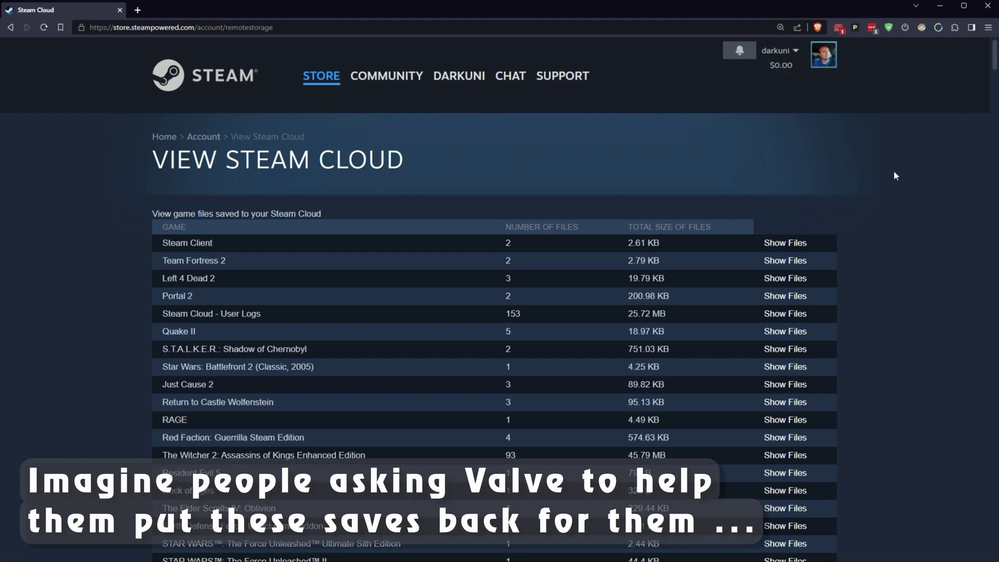
{"action": "scroll", "coordinate": [921, 173], "scroll_direction": "down", "scroll_amount": 9}
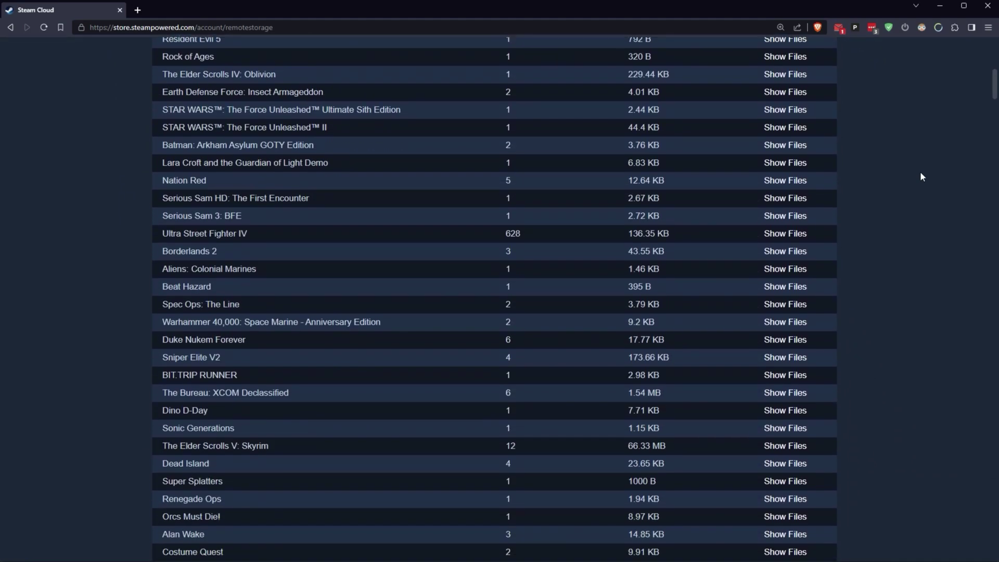
{"action": "scroll", "coordinate": [921, 176], "scroll_direction": "down", "scroll_amount": 20}
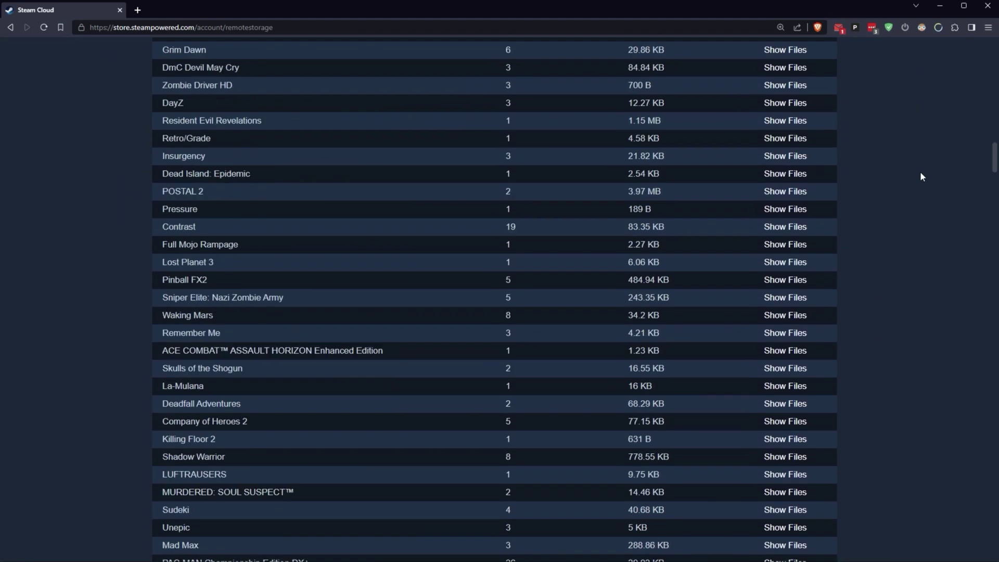
{"action": "scroll", "coordinate": [921, 177], "scroll_direction": "down", "scroll_amount": 20}
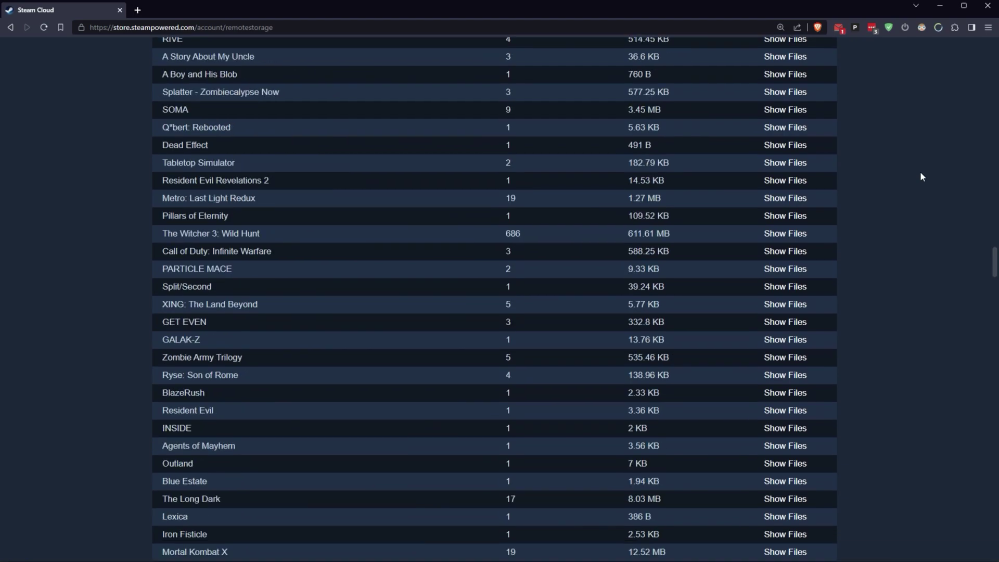
{"action": "scroll", "coordinate": [920, 176], "scroll_direction": "down", "scroll_amount": 16}
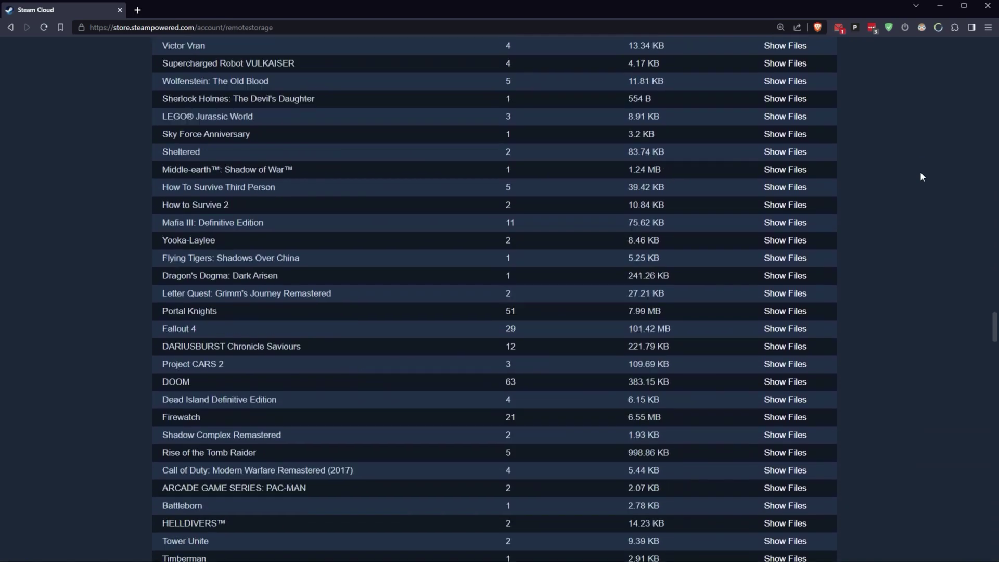
{"action": "scroll", "coordinate": [920, 176], "scroll_direction": "down", "scroll_amount": 13}
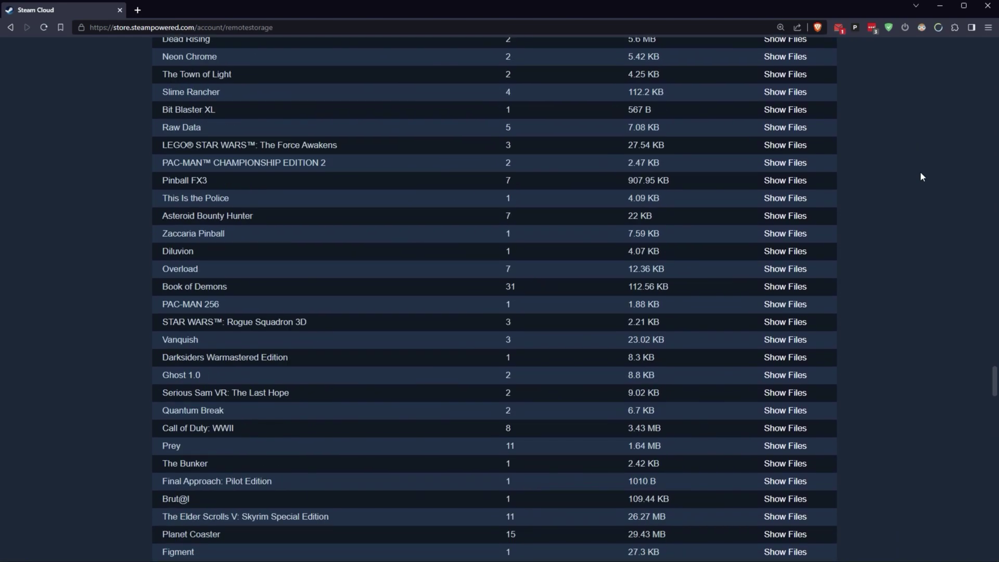
{"action": "scroll", "coordinate": [921, 176], "scroll_direction": "down", "scroll_amount": 12}
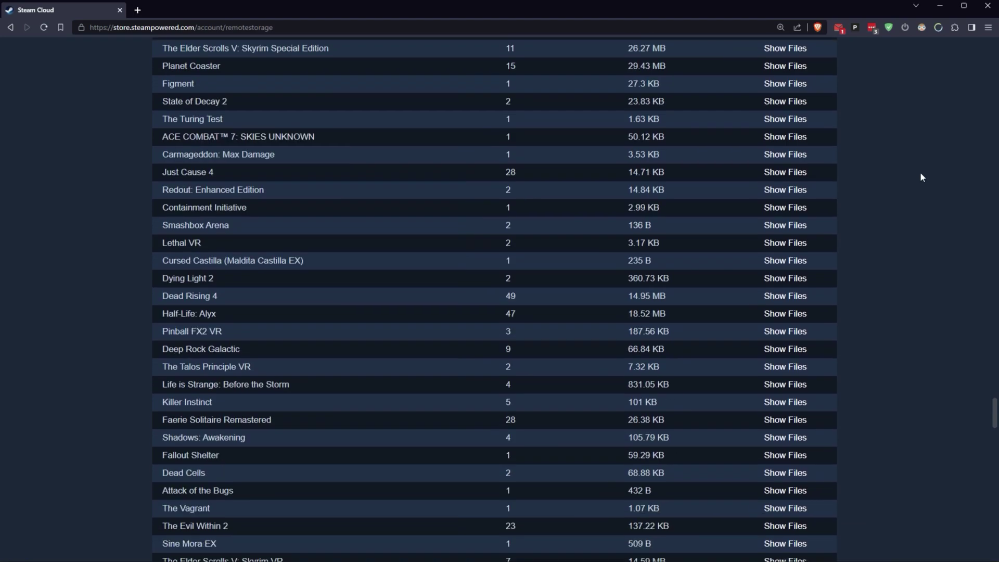
{"action": "scroll", "coordinate": [921, 176], "scroll_direction": "down", "scroll_amount": 2}
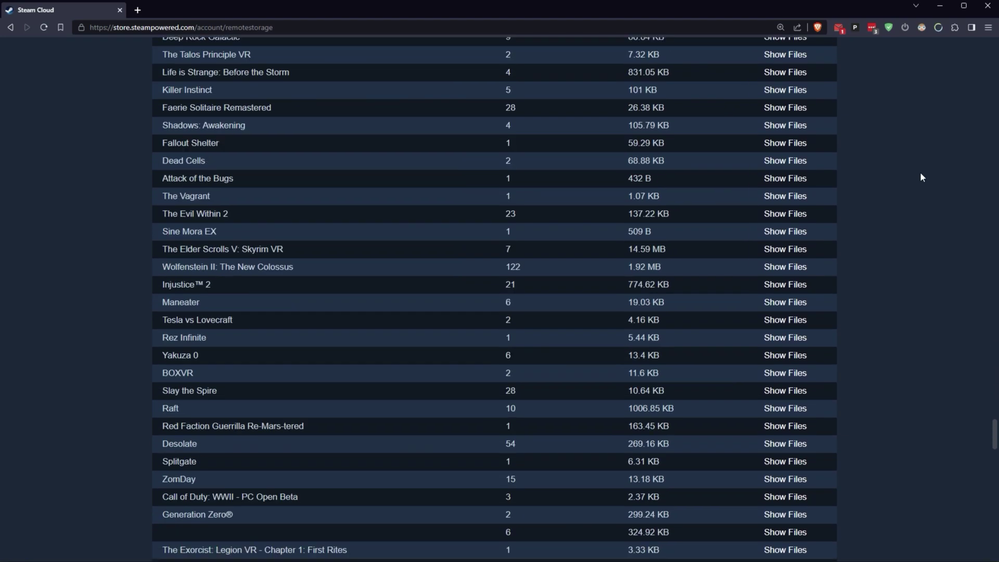
{"action": "scroll", "coordinate": [921, 173], "scroll_direction": "down", "scroll_amount": 4}
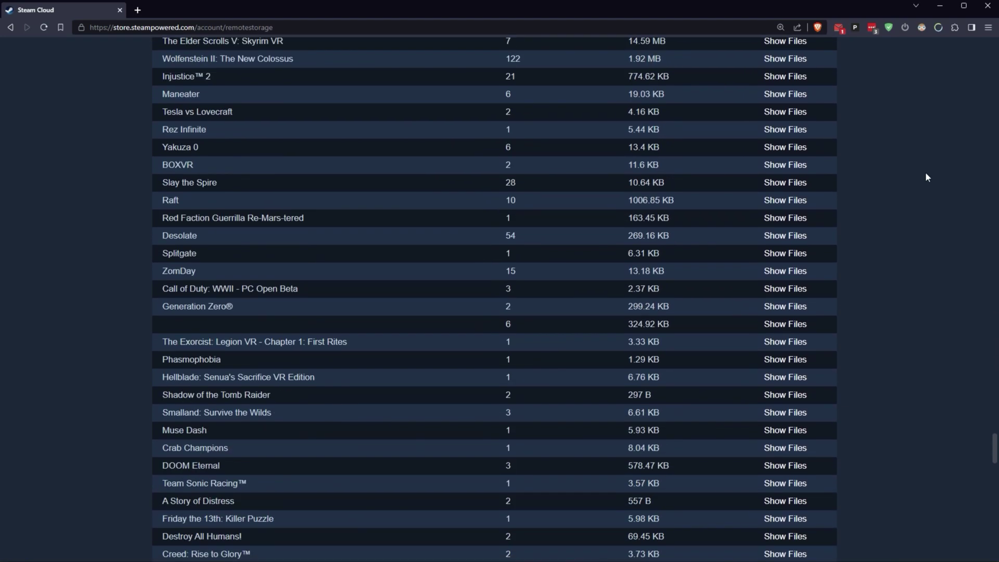
{"action": "scroll", "coordinate": [926, 177], "scroll_direction": "down", "scroll_amount": 6}
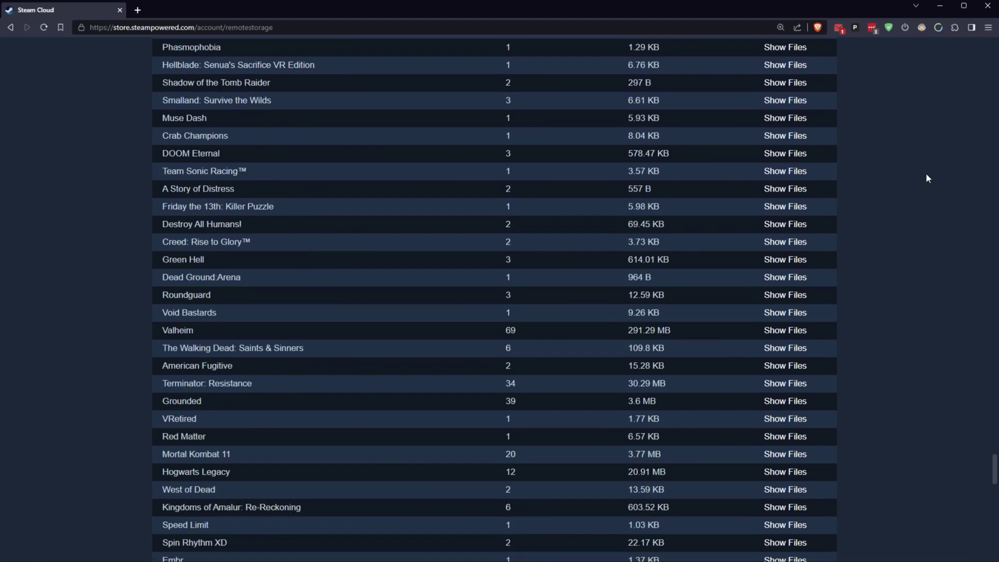
{"action": "scroll", "coordinate": [925, 181], "scroll_direction": "down", "scroll_amount": 17}
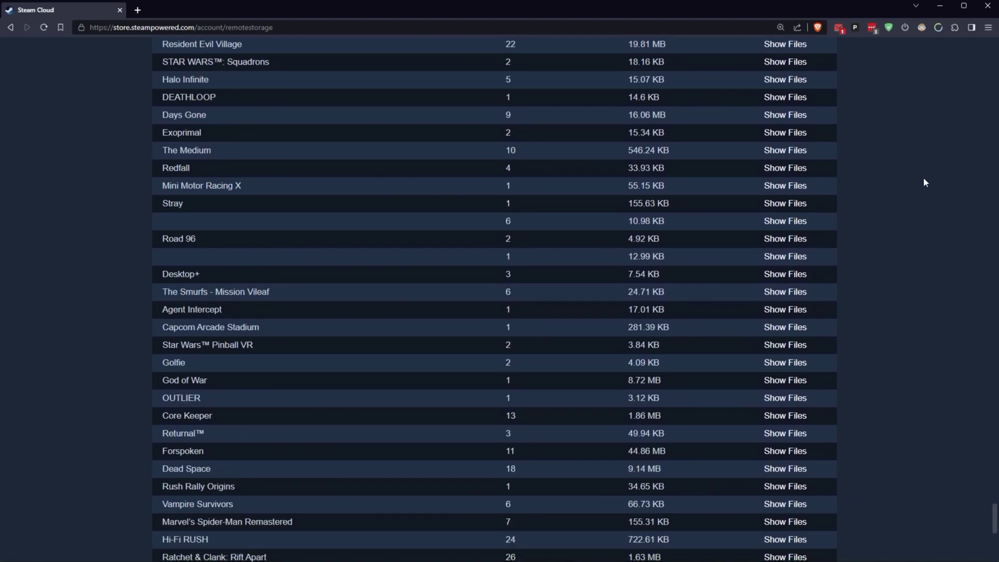
{"action": "scroll", "coordinate": [925, 182], "scroll_direction": "down", "scroll_amount": 4}
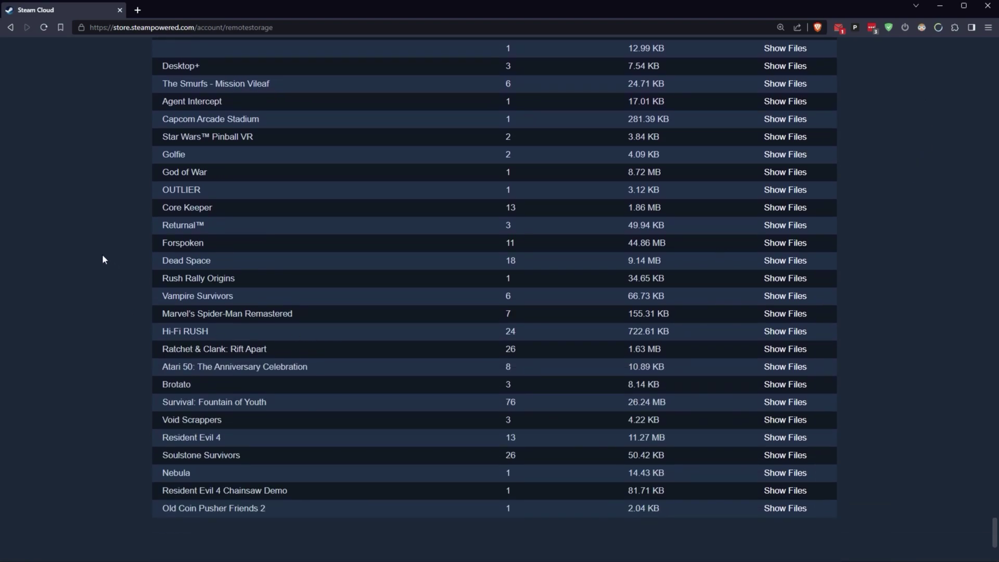
{"action": "scroll", "coordinate": [102, 259], "scroll_direction": "up", "scroll_amount": 20}
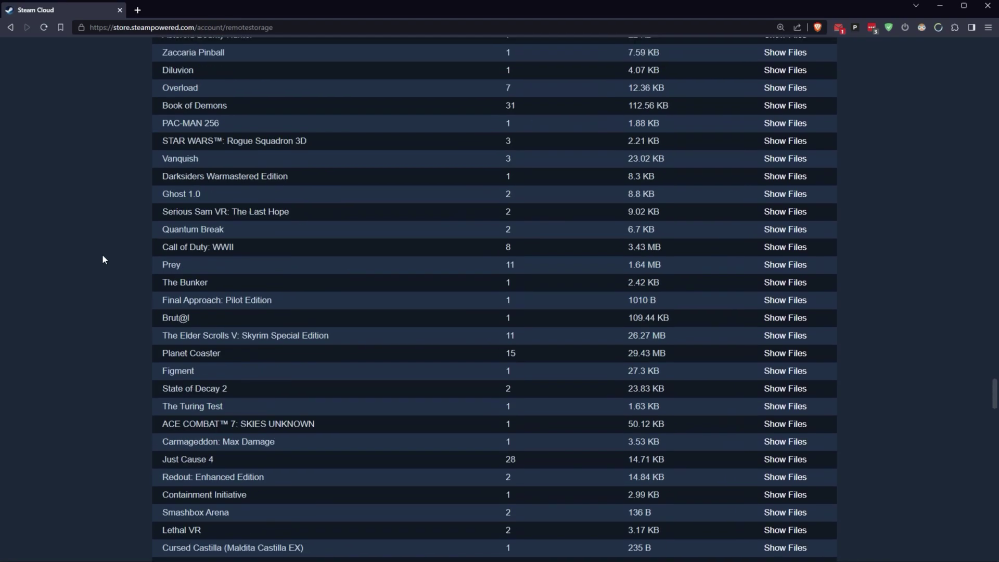
- Find 'forspoken' on the page and point out the Forspoken row and its file count
{"action": "key", "text": "ctrl+f"}
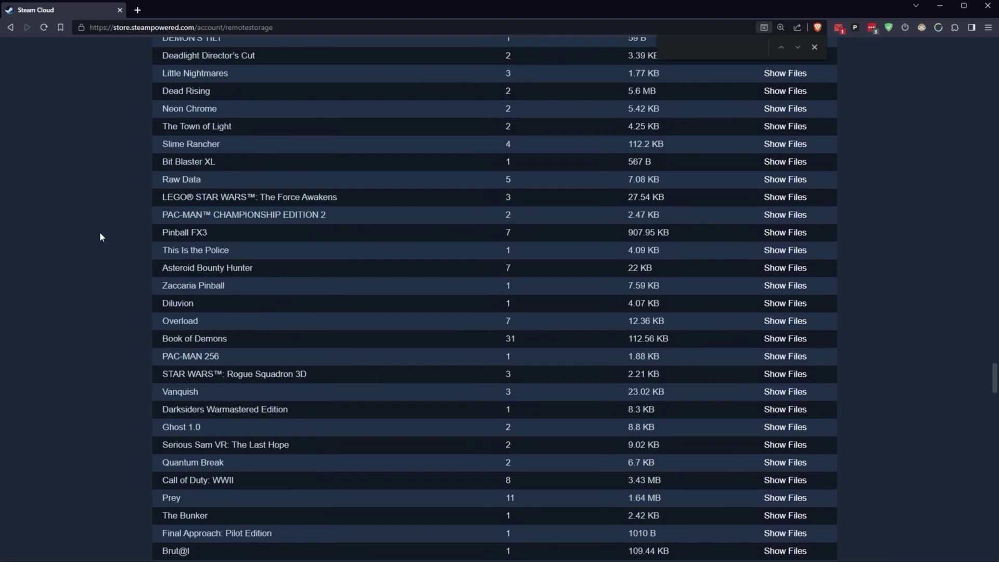
{"action": "type", "text": "forsaken"}
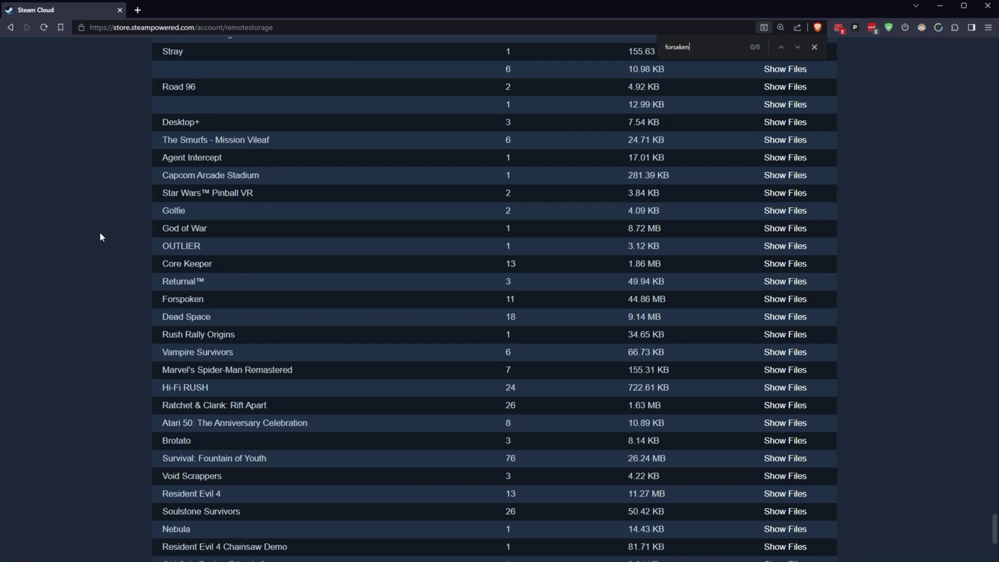
{"action": "key", "text": "BackSpace"}
{"action": "key", "text": "BackSpace"}
{"action": "key", "text": "BackSpace"}
{"action": "key", "text": "BackSpace"}
{"action": "type", "text": "poken"}
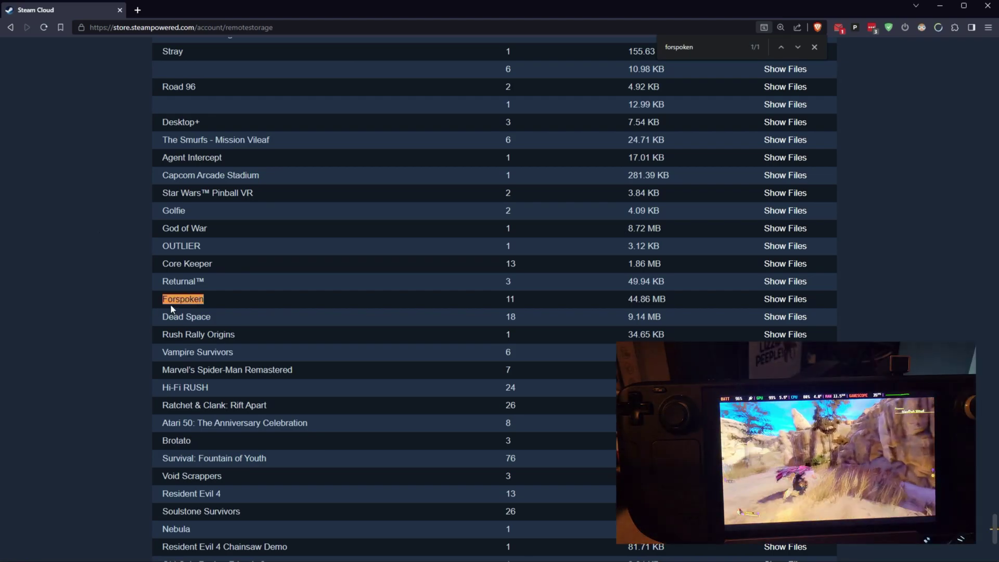
{"action": "double_click", "coordinate": [192, 299]}
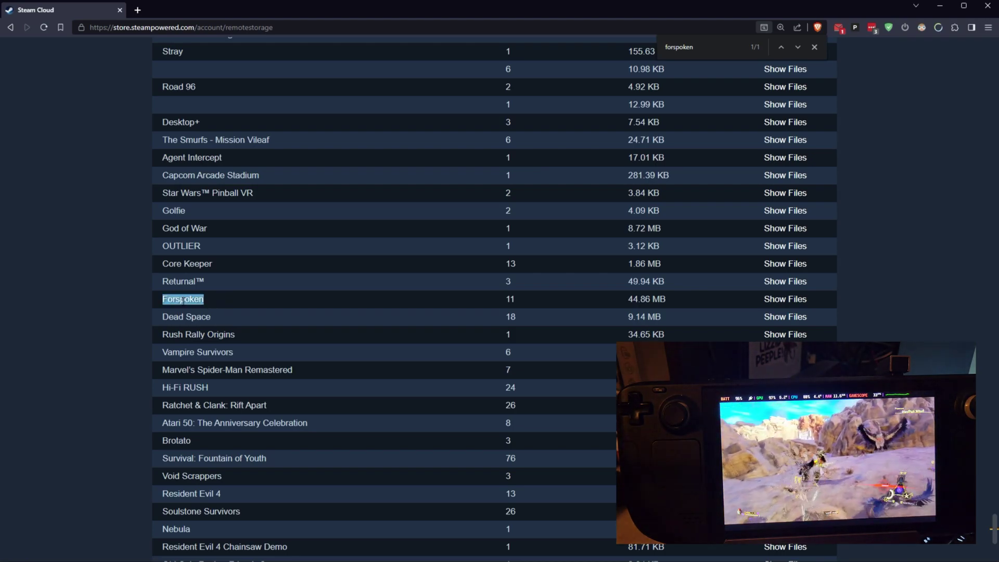
{"action": "left_click", "coordinate": [231, 299]}
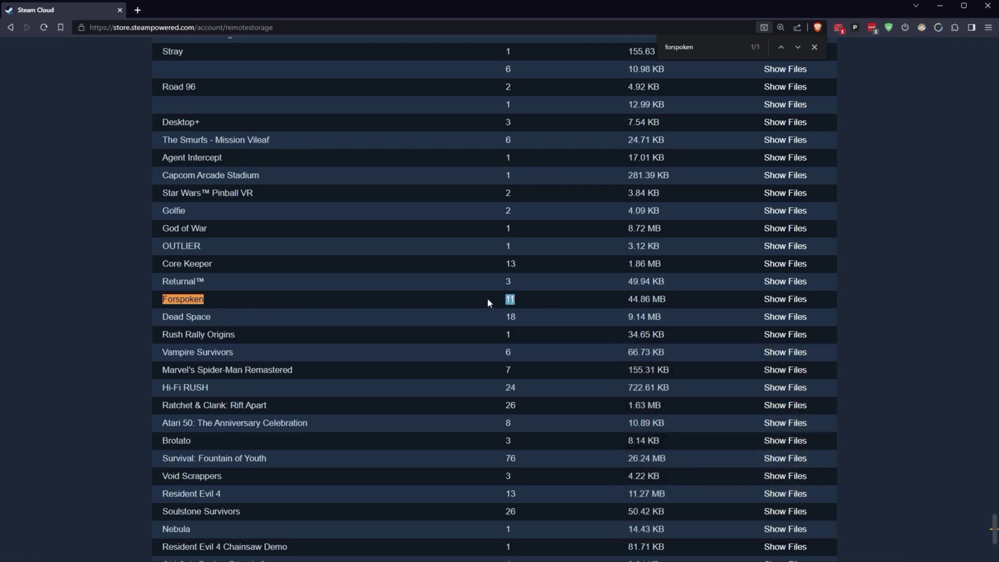
{"action": "double_click", "coordinate": [497, 245]}
- Show Forspoken's cloud files and highlight auto.save, quit.save and the other save rows
{"action": "left_click", "coordinate": [530, 300]}
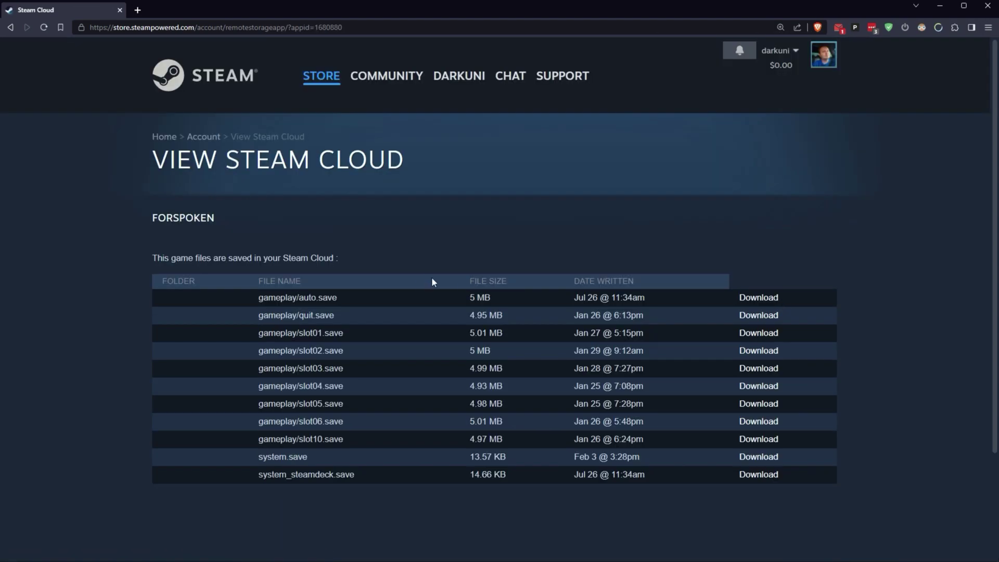
{"action": "left_click_drag", "start_coordinate": [338, 299], "coordinate": [251, 301]}
{"action": "left_click_drag", "start_coordinate": [343, 315], "coordinate": [220, 315]}
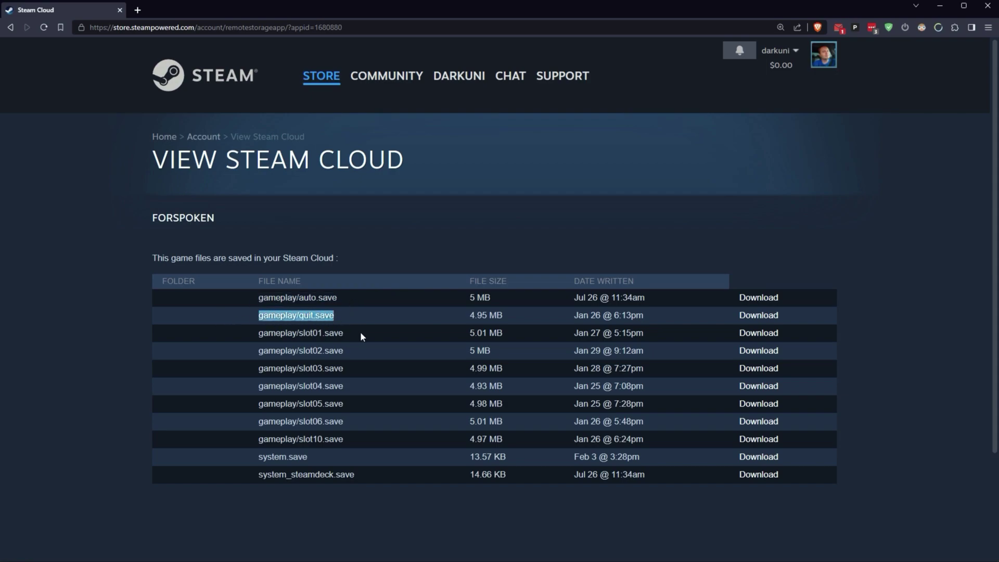
{"action": "left_click_drag", "start_coordinate": [360, 335], "coordinate": [263, 440]}
{"action": "left_click", "coordinate": [357, 442]}
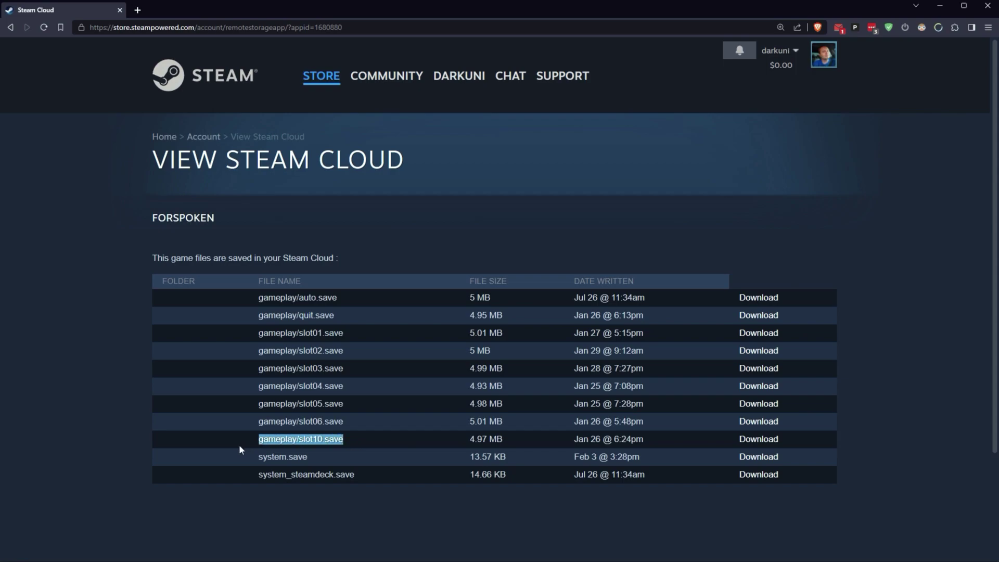
{"action": "left_click", "coordinate": [502, 522]}
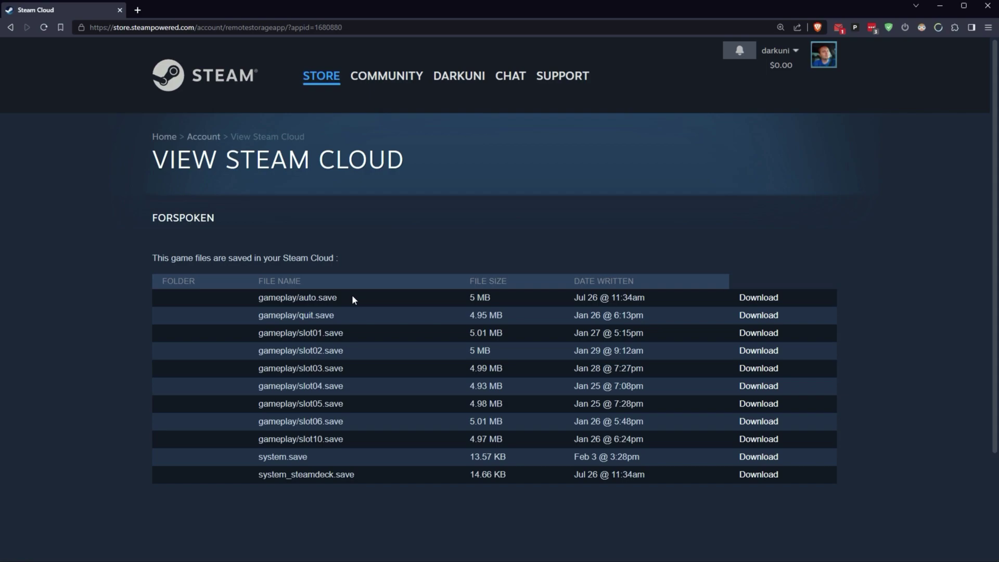
- Highlight auto.save, the latest written dates, all rows, and the DATE WRITTEN heading
{"action": "left_click_drag", "start_coordinate": [352, 296], "coordinate": [225, 300]}
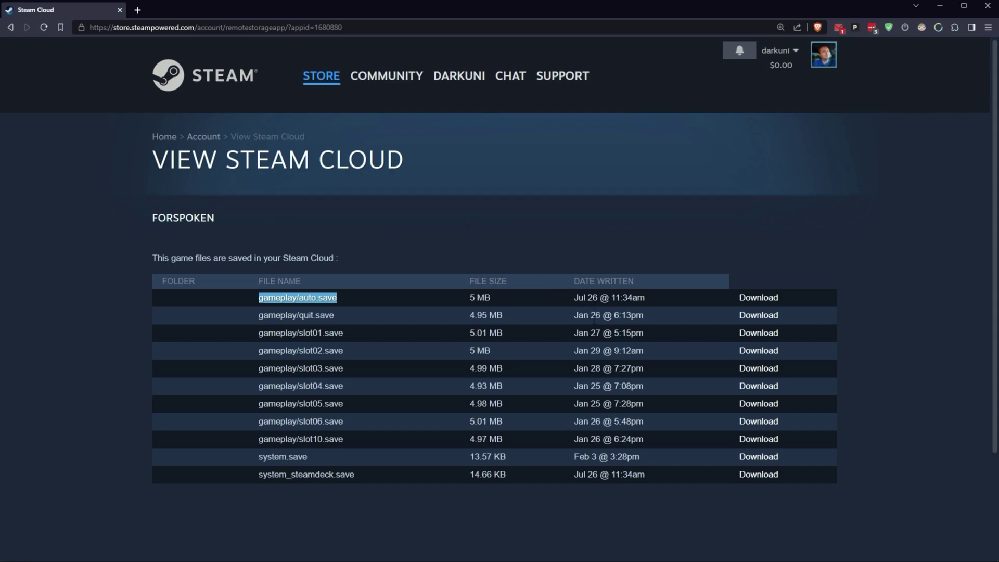
{"action": "left_click_drag", "start_coordinate": [639, 459], "coordinate": [358, 333]}
{"action": "left_click_drag", "start_coordinate": [246, 297], "coordinate": [370, 476]}
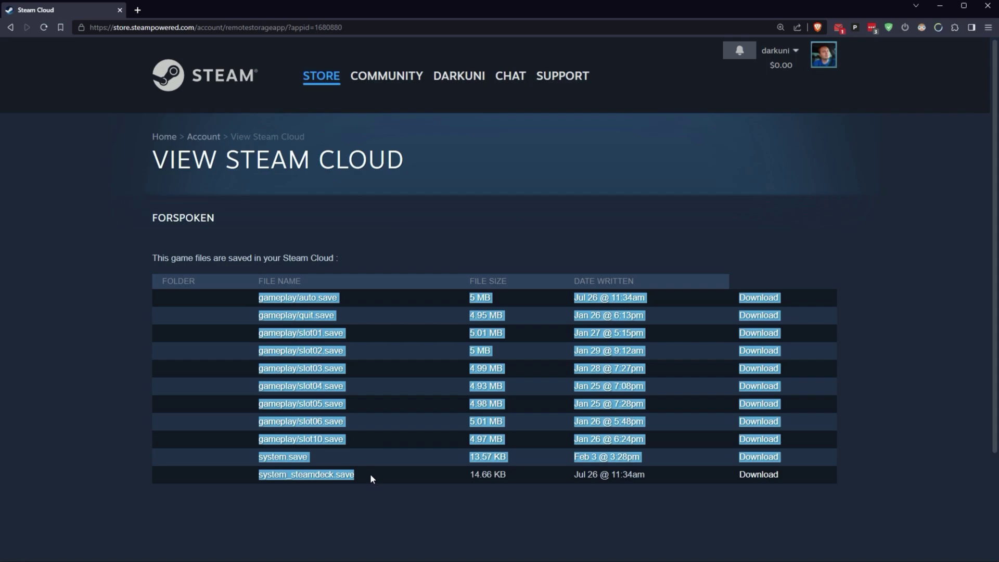
{"action": "left_click", "coordinate": [370, 319]}
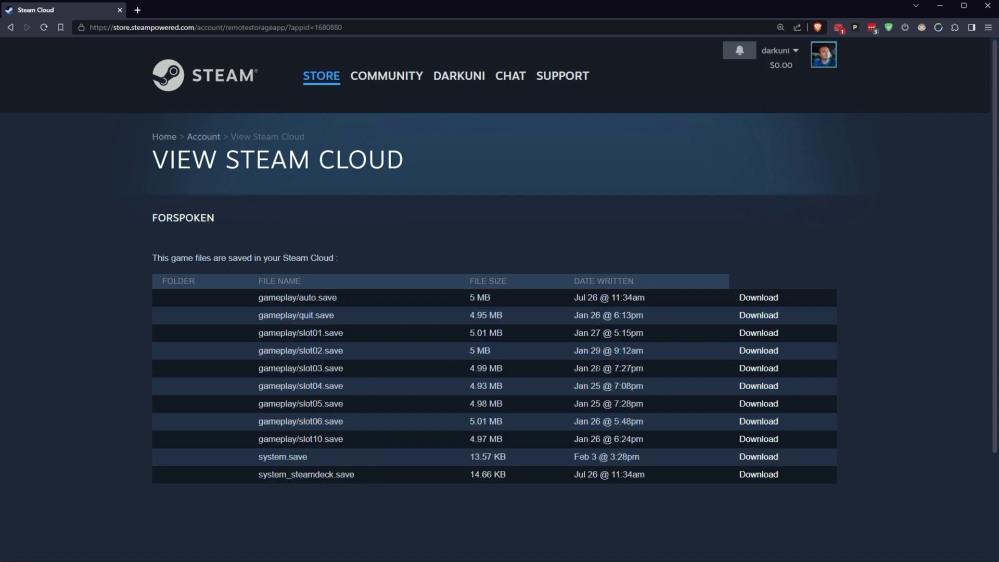
{"action": "triple_click", "coordinate": [615, 280]}
{"action": "left_click", "coordinate": [644, 286]}
- Highlight auto.save, slot01.save, slot04.save and the dates Jan 25 @ 7:08pm and Jan 28 @ 7:27pm
{"action": "left_click_drag", "start_coordinate": [348, 299], "coordinate": [197, 296]}
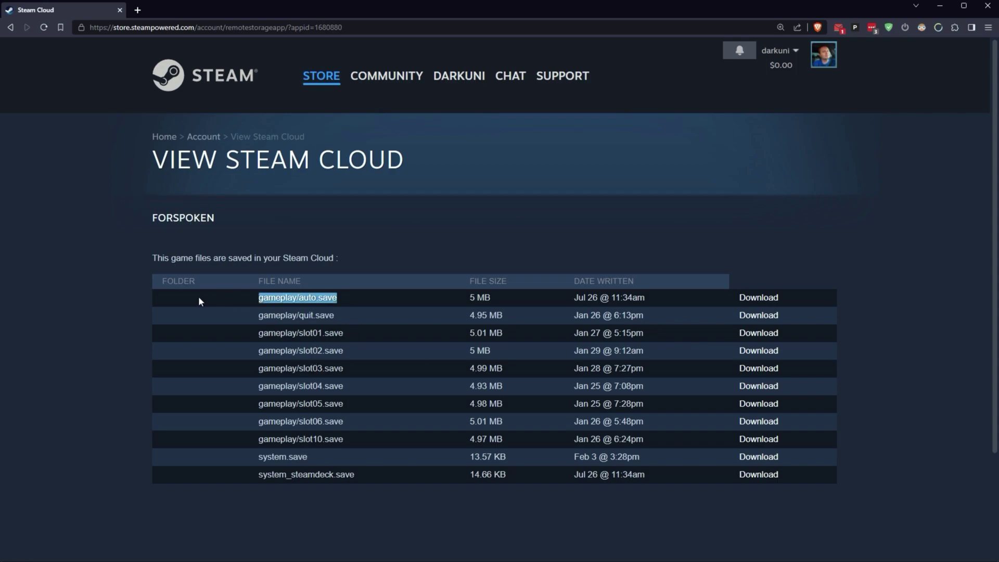
{"action": "left_click", "coordinate": [379, 296]}
{"action": "left_click_drag", "start_coordinate": [379, 296], "coordinate": [185, 296]}
{"action": "left_click_drag", "start_coordinate": [392, 335], "coordinate": [192, 341]}
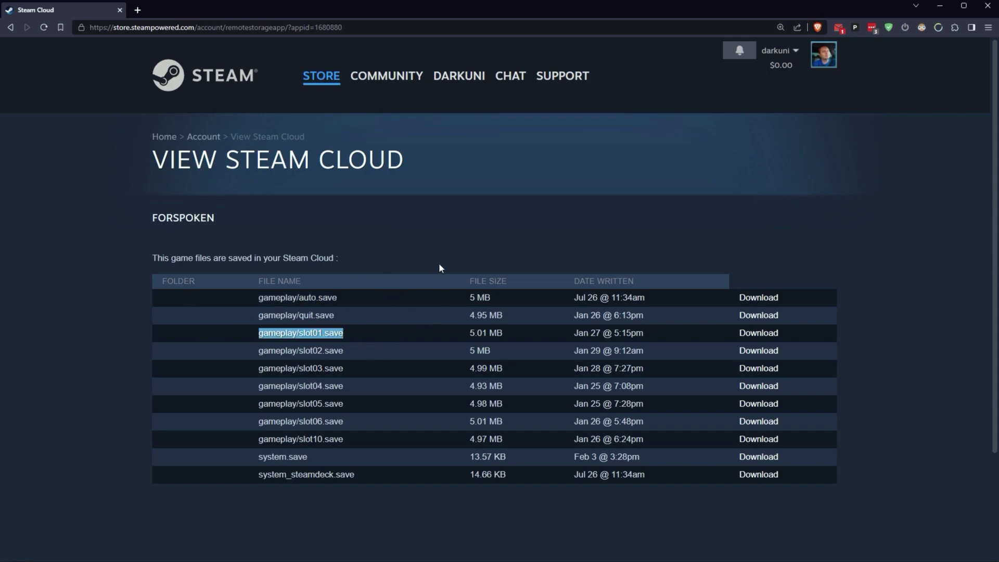
{"action": "left_click", "coordinate": [350, 368]}
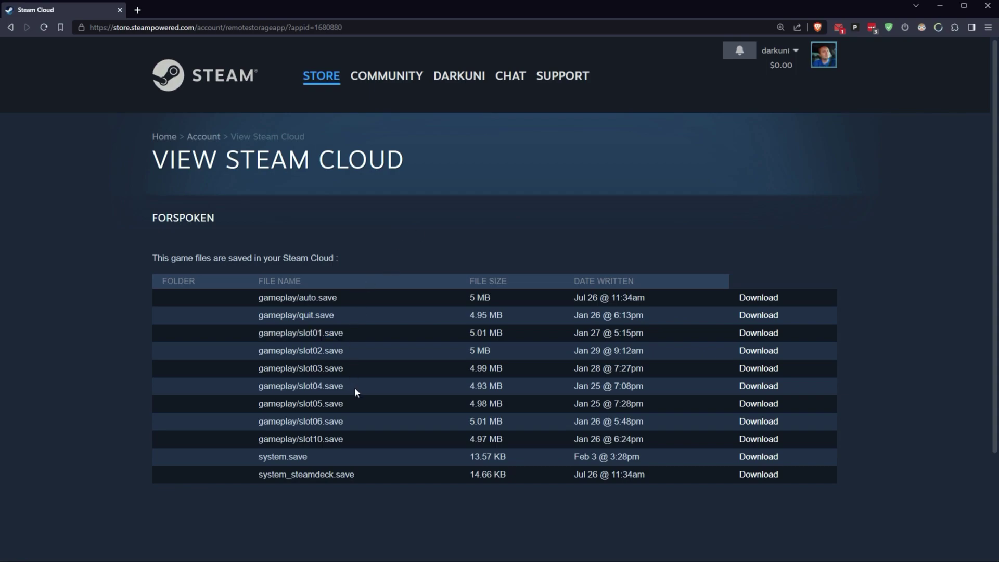
{"action": "left_click_drag", "start_coordinate": [354, 387], "coordinate": [205, 386]}
{"action": "left_click_drag", "start_coordinate": [663, 387], "coordinate": [564, 386]}
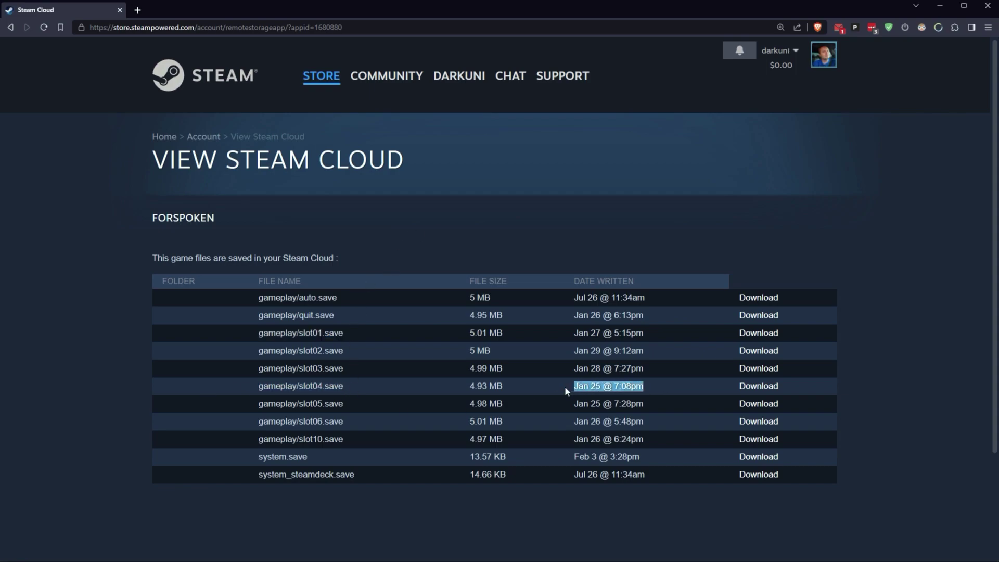
{"action": "left_click_drag", "start_coordinate": [654, 367], "coordinate": [555, 371]}
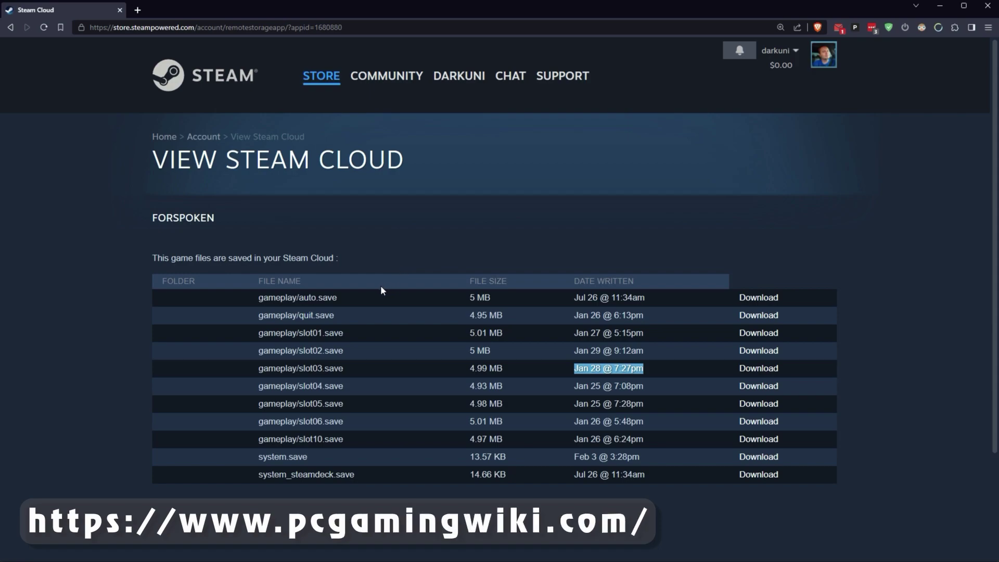
- Highlight slot02.save, the slot01–slot06 rows, and auto.save's name, size and date
{"action": "left_click_drag", "start_coordinate": [369, 345], "coordinate": [214, 353]}
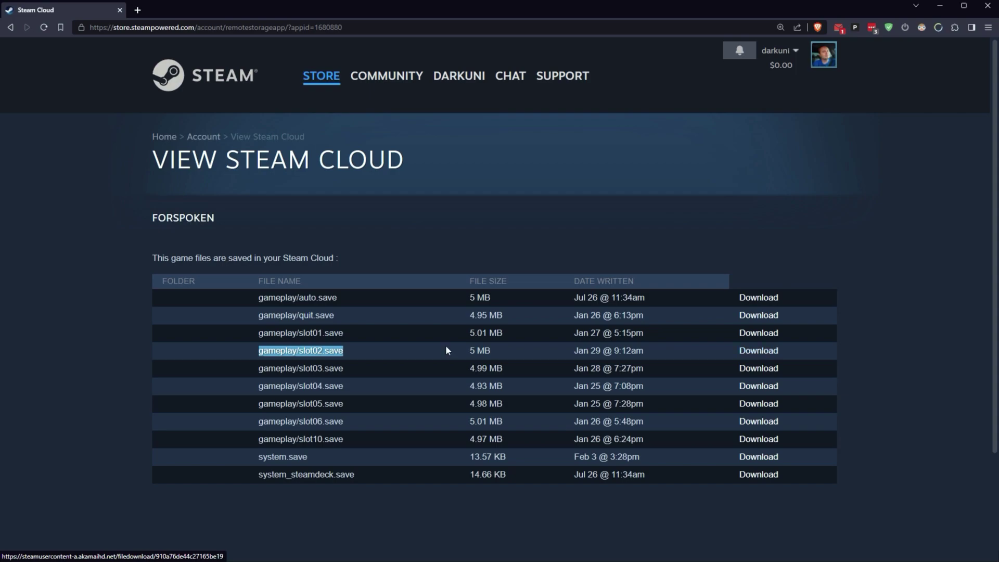
{"action": "left_click", "coordinate": [398, 252]}
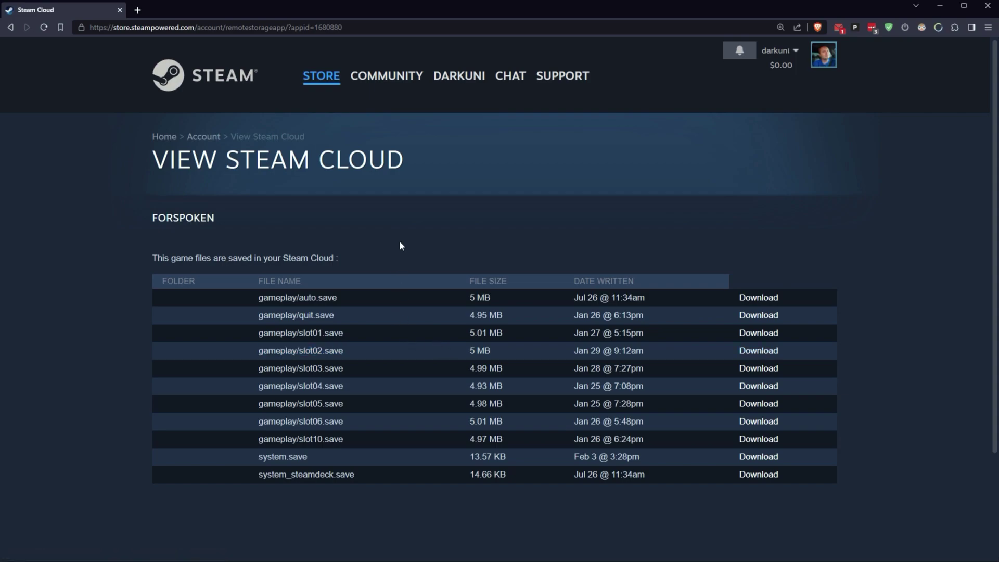
{"action": "left_click_drag", "start_coordinate": [374, 339], "coordinate": [234, 443]}
{"action": "left_click", "coordinate": [355, 261]}
{"action": "left_click_drag", "start_coordinate": [655, 302], "coordinate": [241, 306]}
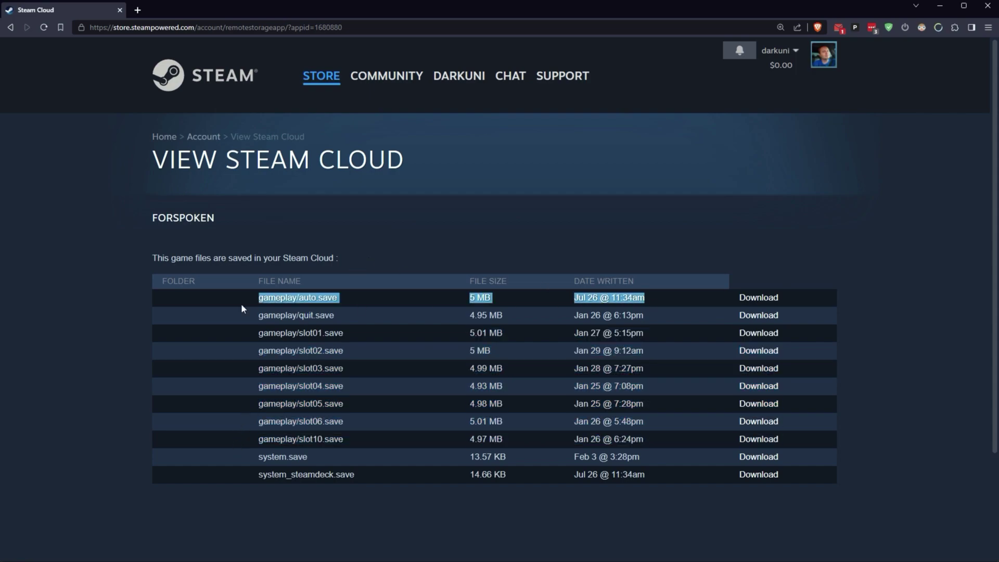
{"action": "left_click", "coordinate": [211, 300]}
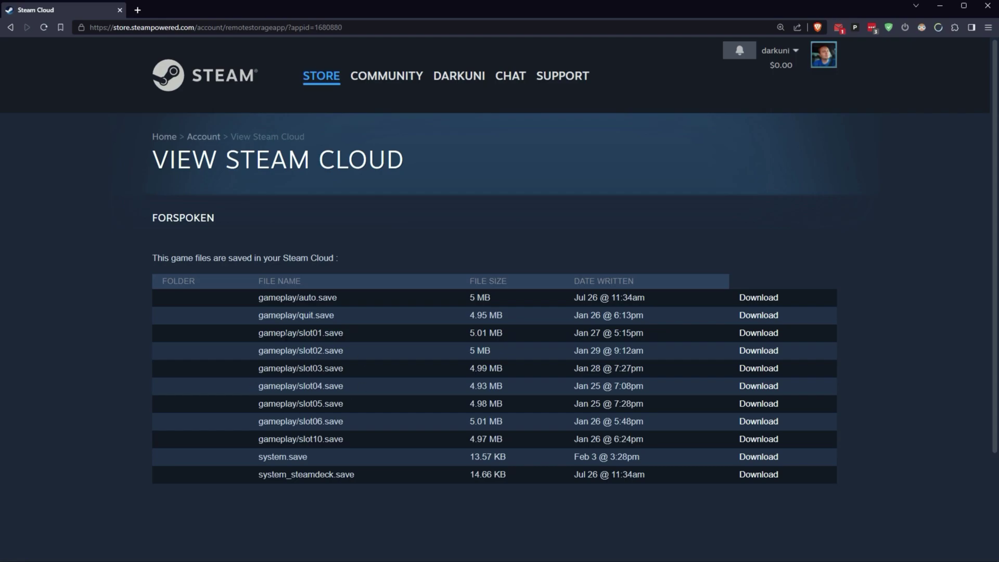
- Highlight slot10's Jan 26 date and 4.97 MB size, then go back to the games list
{"action": "left_click_drag", "start_coordinate": [346, 438], "coordinate": [119, 441]}
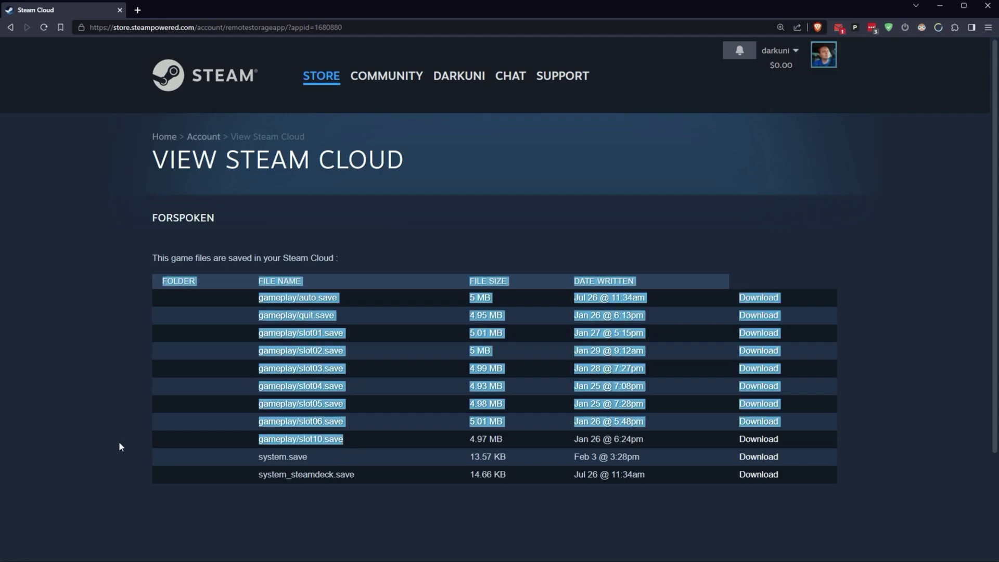
{"action": "left_click", "coordinate": [589, 430]}
{"action": "left_click_drag", "start_coordinate": [592, 439], "coordinate": [574, 440]}
{"action": "left_click_drag", "start_coordinate": [469, 439], "coordinate": [523, 440]}
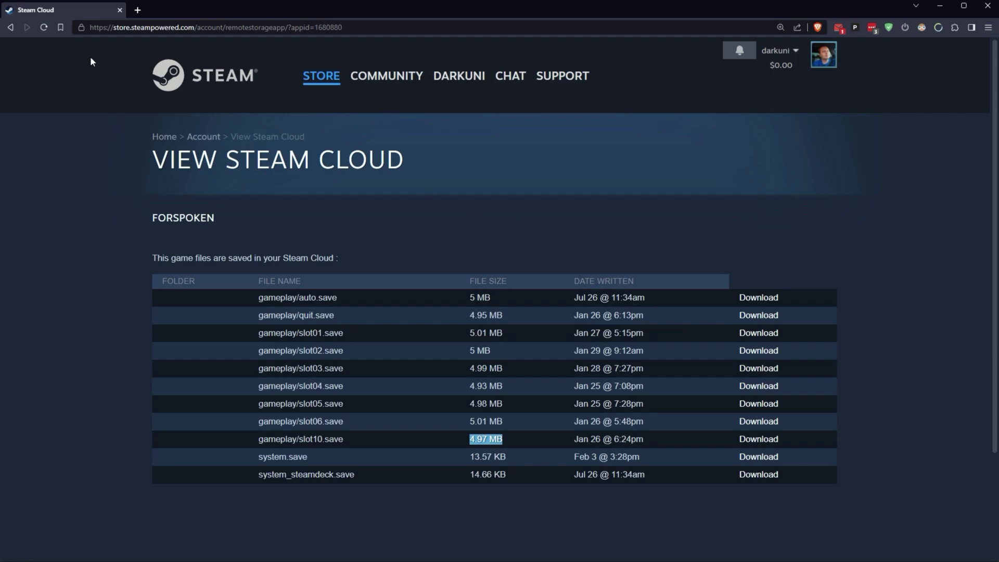
{"action": "left_click", "coordinate": [11, 28]}
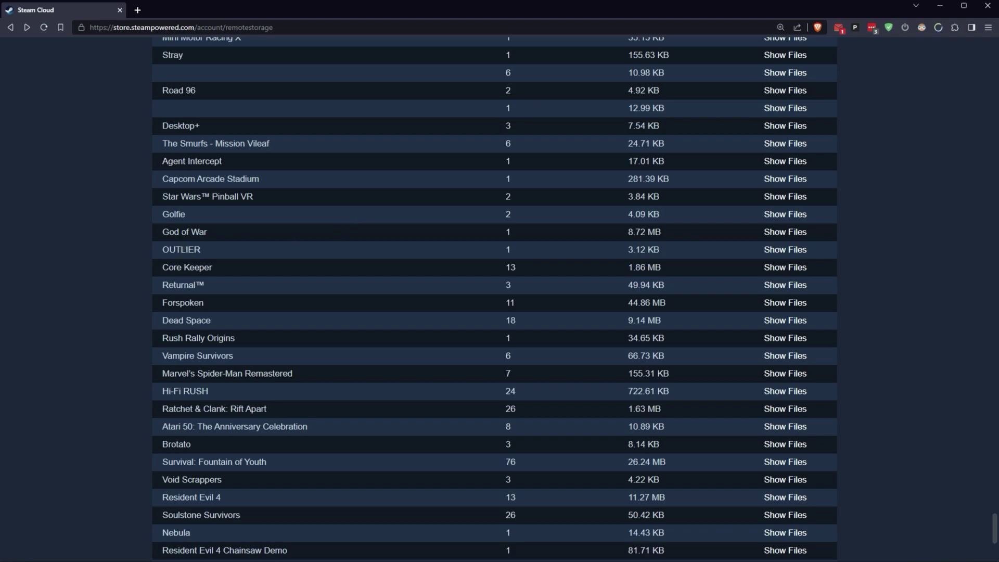
- Show God of War's cloud files and highlight the 32 MB game.sav name and path
{"action": "left_click", "coordinate": [787, 232]}
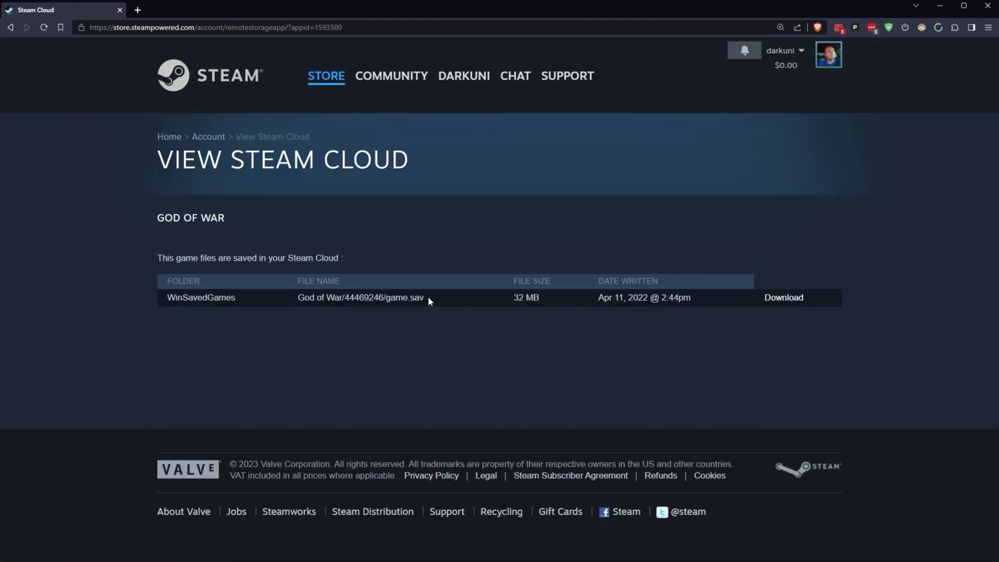
{"action": "left_click_drag", "start_coordinate": [428, 299], "coordinate": [295, 306]}
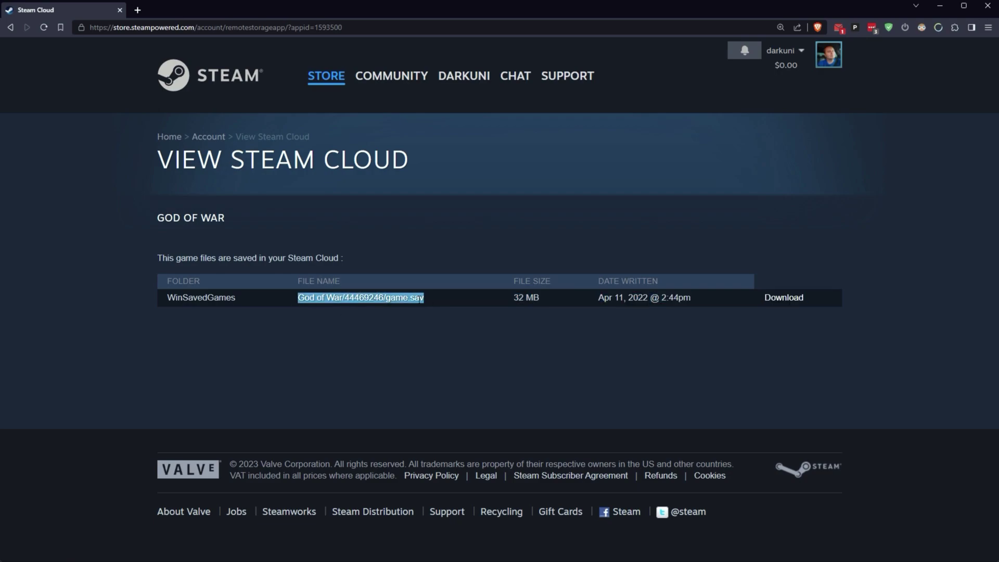
{"action": "left_click_drag", "start_coordinate": [424, 299], "coordinate": [300, 300]}
{"action": "left_click", "coordinate": [433, 304]}
{"action": "left_click", "coordinate": [361, 339]}
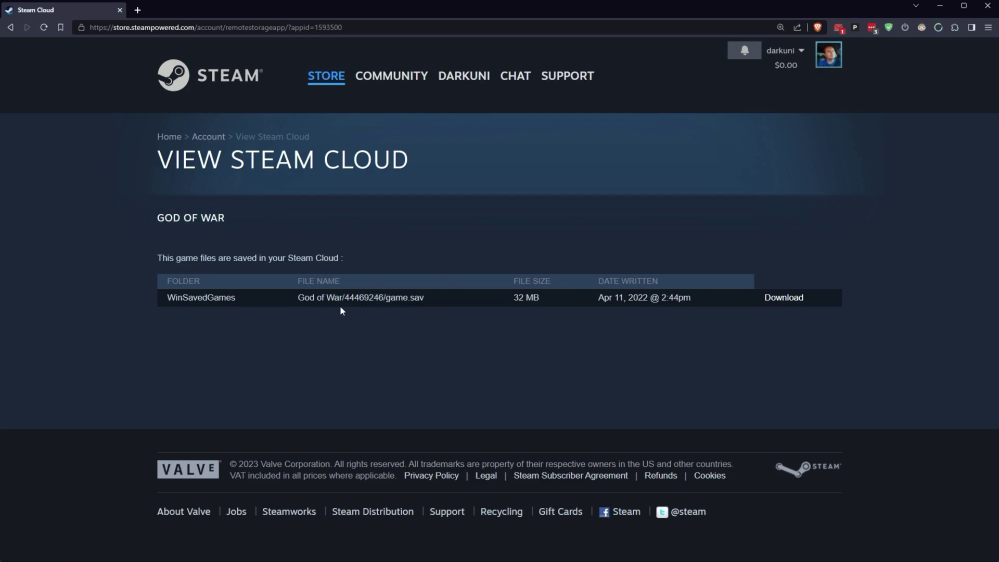
{"action": "left_click_drag", "start_coordinate": [291, 300], "coordinate": [450, 298]}
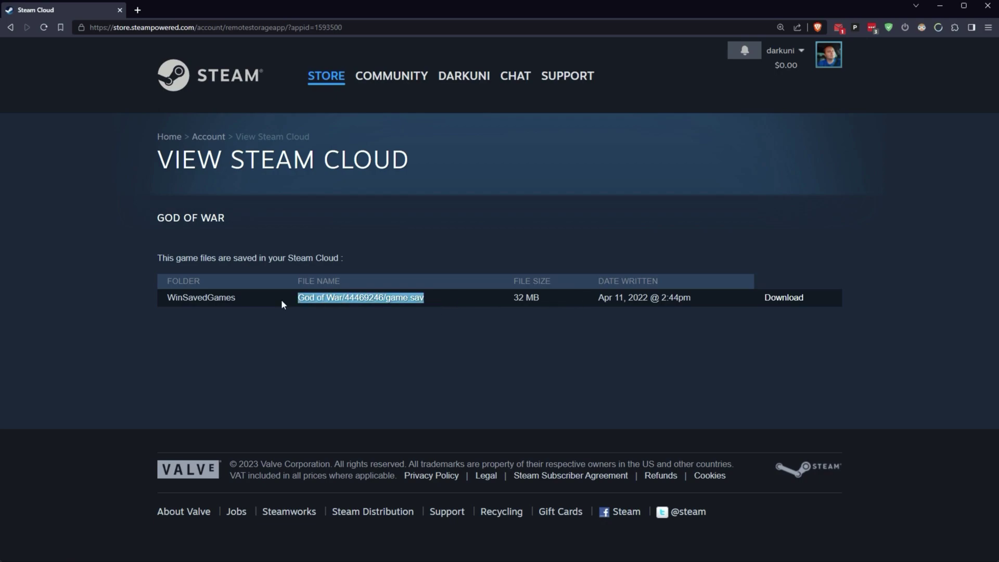
{"action": "left_click", "coordinate": [417, 337]}
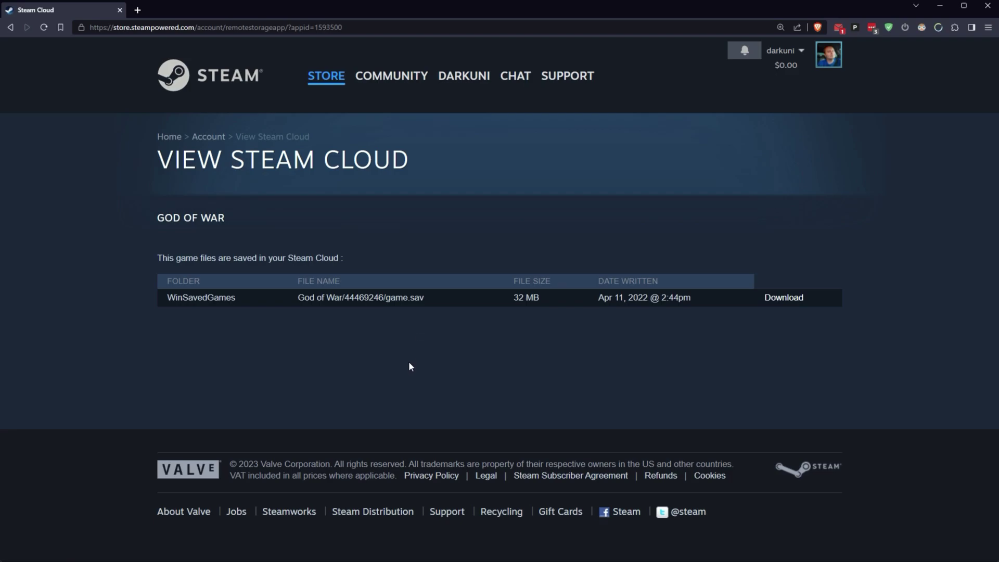
{"action": "left_click_drag", "start_coordinate": [440, 299], "coordinate": [248, 305]}
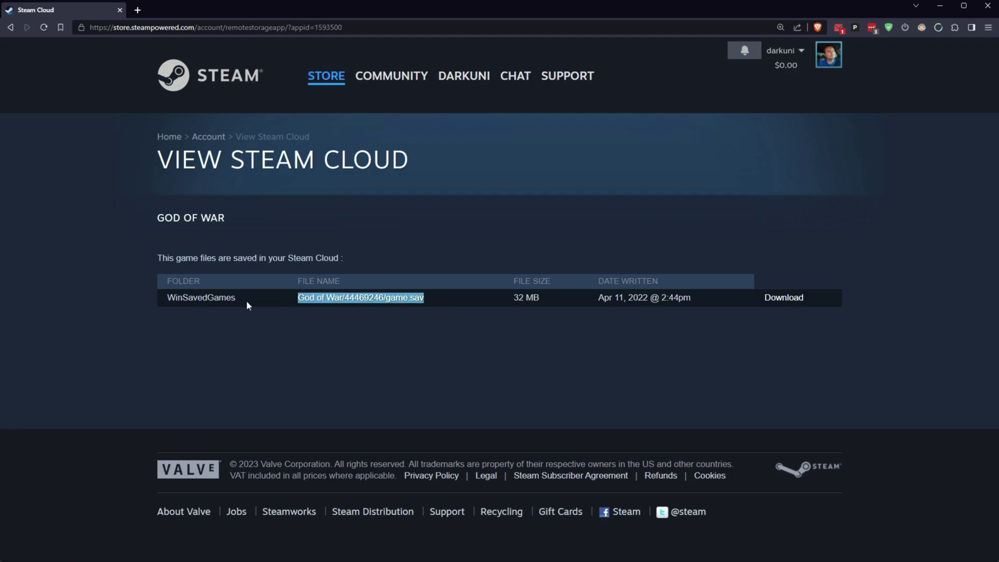
- Return to the games list and open Hogwarts Legacy's twelve cloud files, scanning the table
{"action": "left_click", "coordinate": [11, 28]}
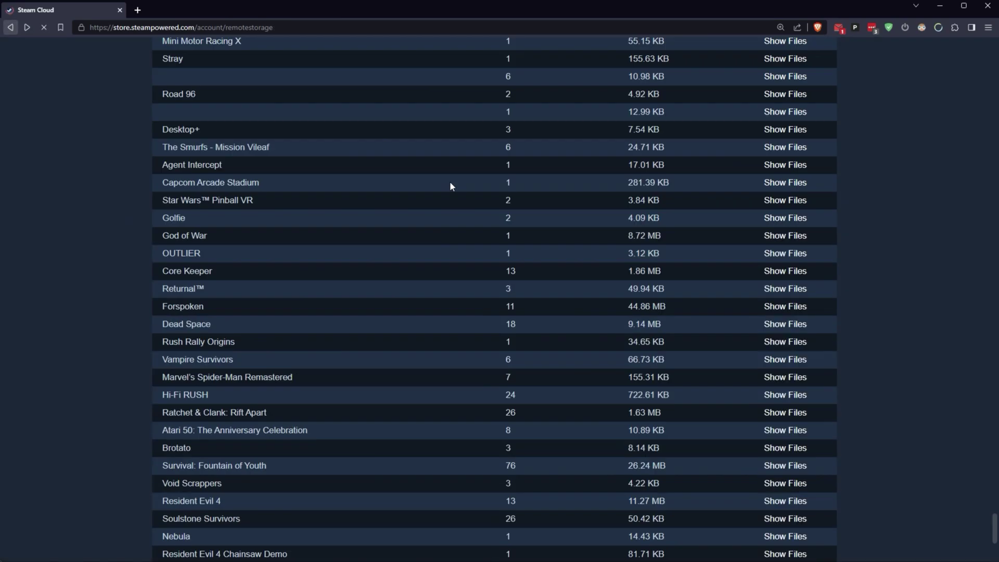
{"action": "scroll", "coordinate": [434, 186], "scroll_direction": "up", "scroll_amount": 5}
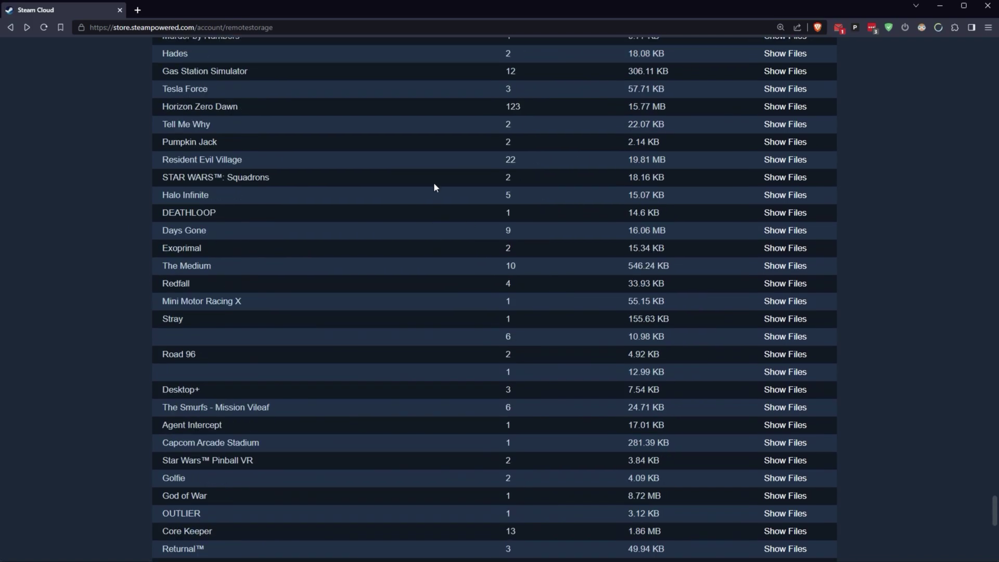
{"action": "scroll", "coordinate": [435, 187], "scroll_direction": "up", "scroll_amount": 5}
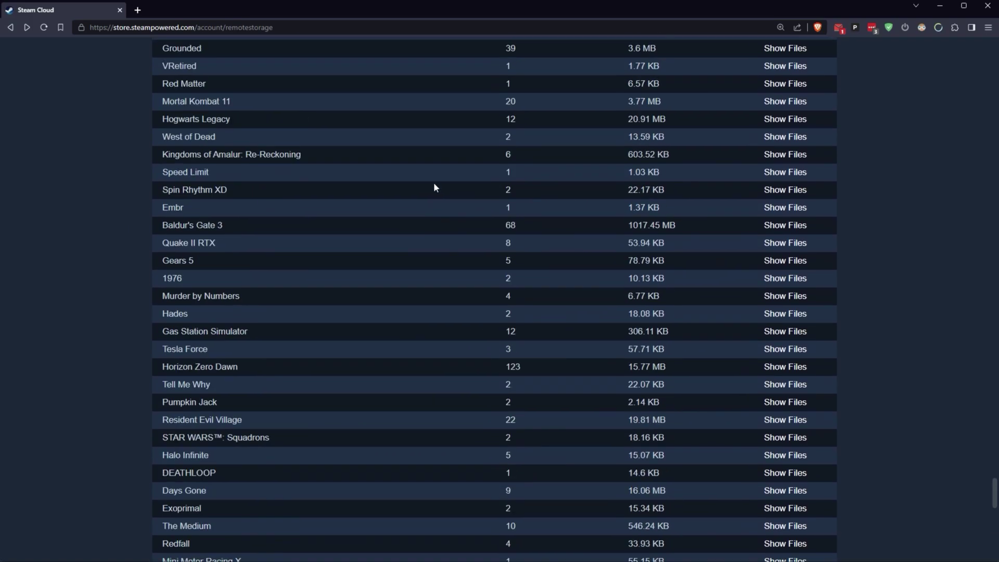
{"action": "left_click", "coordinate": [777, 119]}
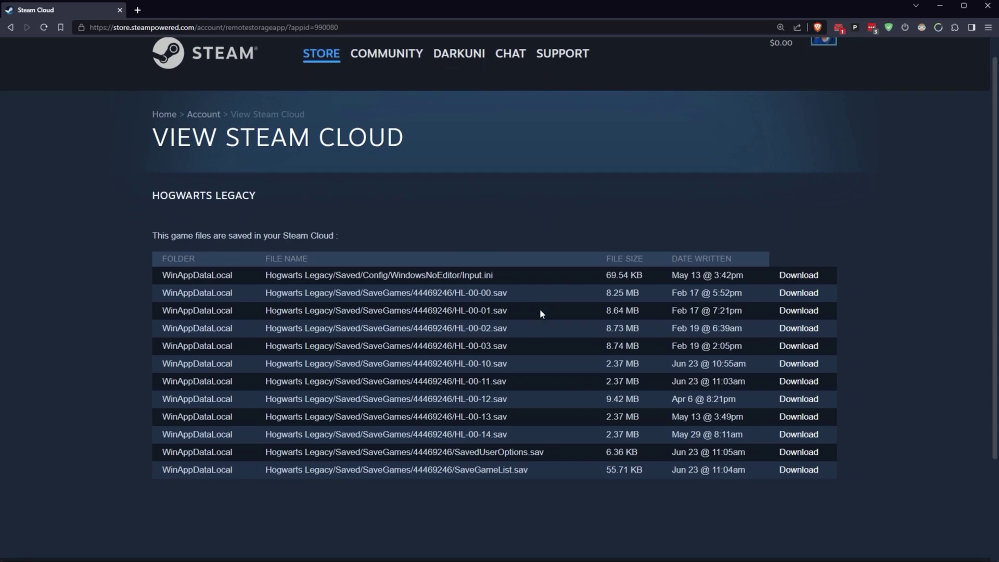
{"action": "scroll", "coordinate": [539, 308], "scroll_direction": "down", "scroll_amount": 3}
{"action": "left_click_drag", "start_coordinate": [539, 309], "coordinate": [145, 309]}
{"action": "left_click", "coordinate": [558, 311]}
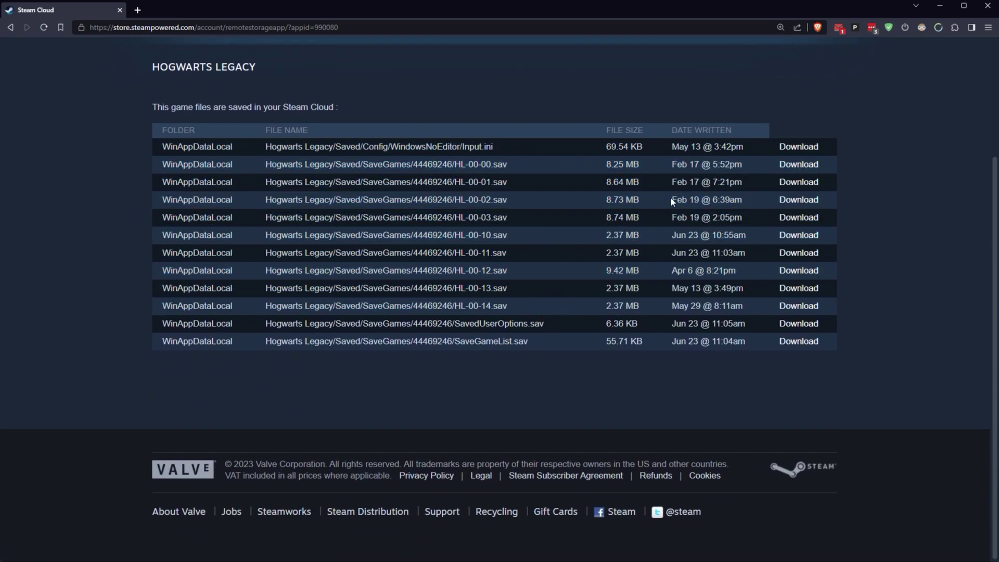
{"action": "scroll", "coordinate": [96, 114], "scroll_direction": "up", "scroll_amount": 2}
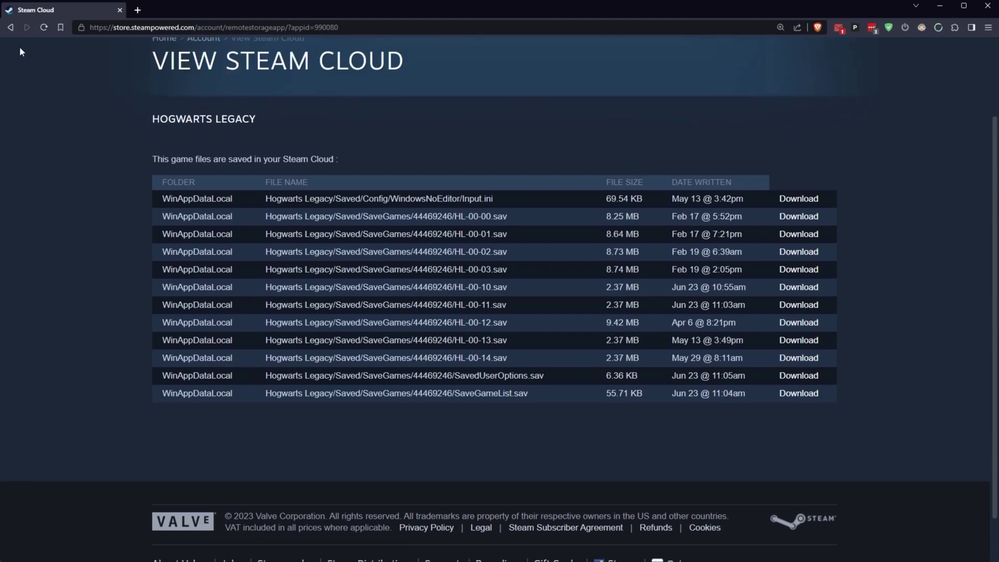
- Go back to the cloud games list and scroll through it
{"action": "left_click", "coordinate": [8, 30]}
{"action": "scroll", "coordinate": [398, 167], "scroll_direction": "up", "scroll_amount": 4}
{"action": "scroll", "coordinate": [398, 168], "scroll_direction": "up", "scroll_amount": 2}
{"action": "scroll", "coordinate": [398, 168], "scroll_direction": "down", "scroll_amount": 5}
{"action": "scroll", "coordinate": [398, 168], "scroll_direction": "down", "scroll_amount": 9}
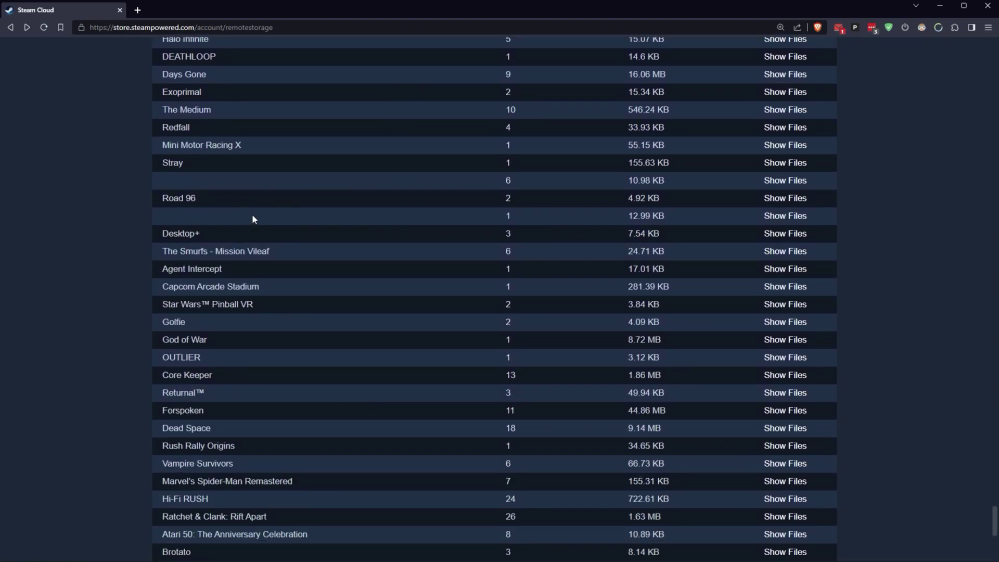
- Identify the unnamed 10.98 KB entry's files as Back4BloodBeta saves, then go back
{"action": "left_click_drag", "start_coordinate": [193, 186], "coordinate": [137, 189]}
{"action": "left_click", "coordinate": [195, 186]}
{"action": "left_click", "coordinate": [797, 181]}
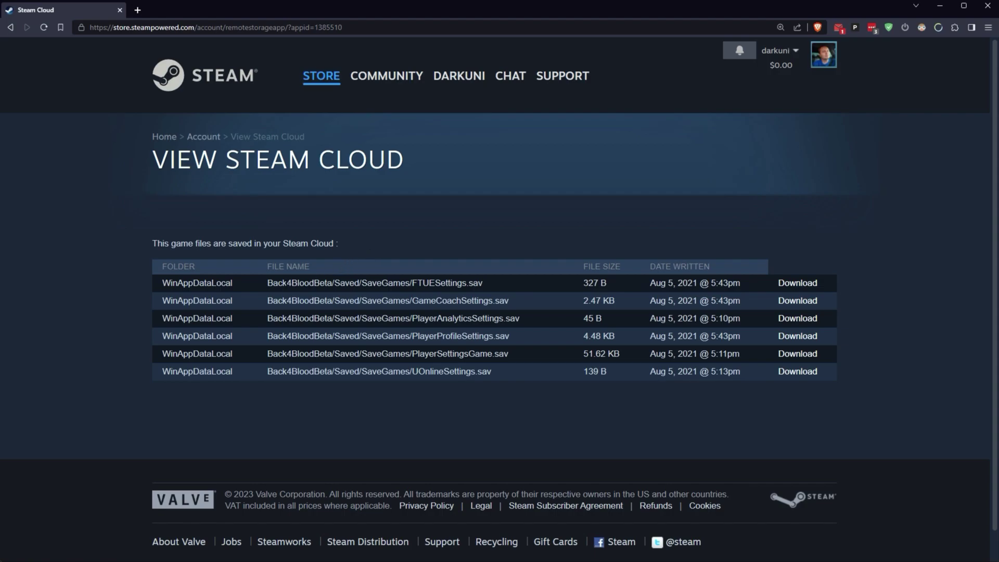
{"action": "double_click", "coordinate": [278, 283]}
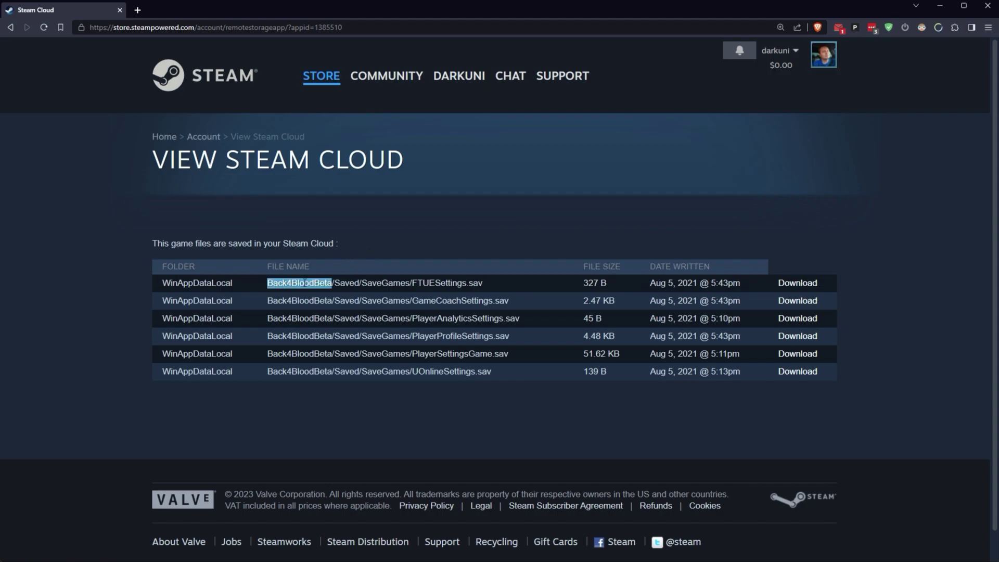
{"action": "left_click", "coordinate": [10, 27]}
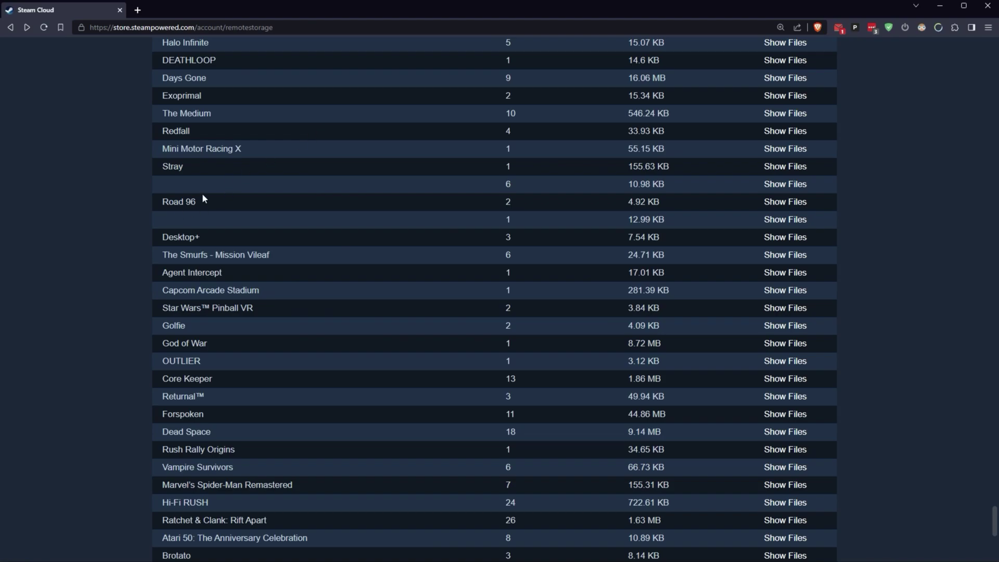
- Identify the unnamed 12.99 KB entry as a retroarch.cfg file, then go back
{"action": "left_click", "coordinate": [773, 219]}
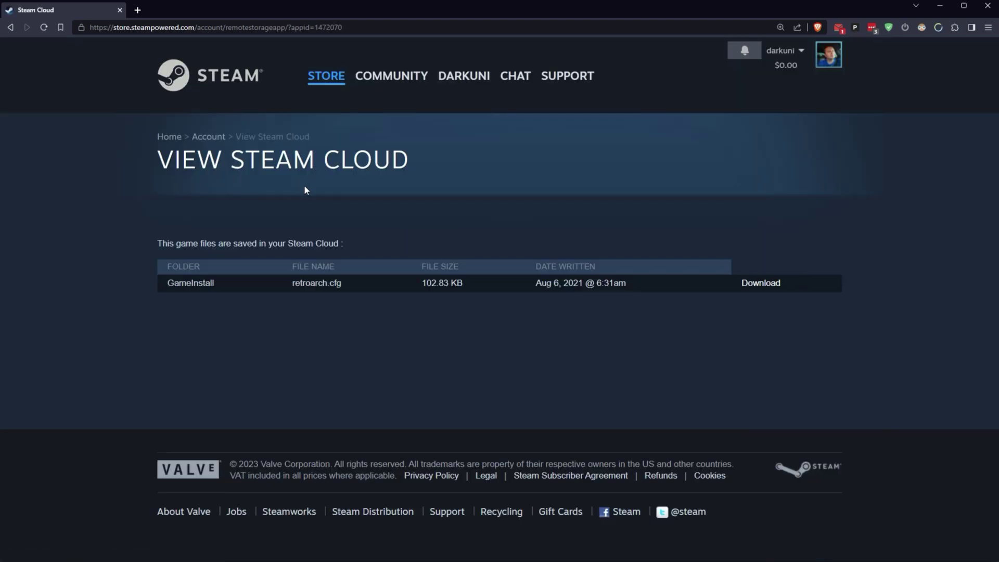
{"action": "double_click", "coordinate": [316, 283]}
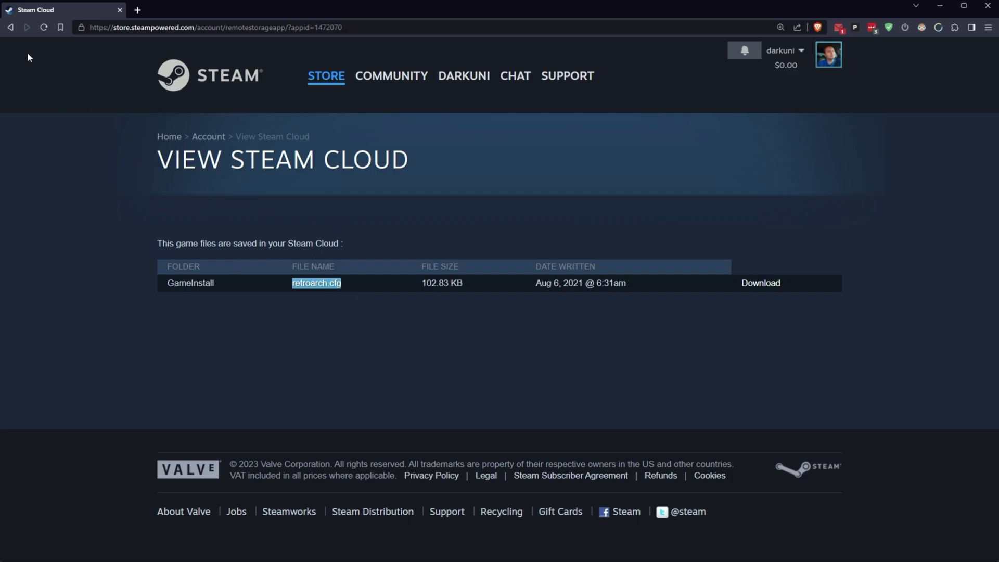
{"action": "left_click", "coordinate": [13, 28]}
- Search the games list page for Injustice 2
{"action": "scroll", "coordinate": [476, 193], "scroll_direction": "down", "scroll_amount": 3}
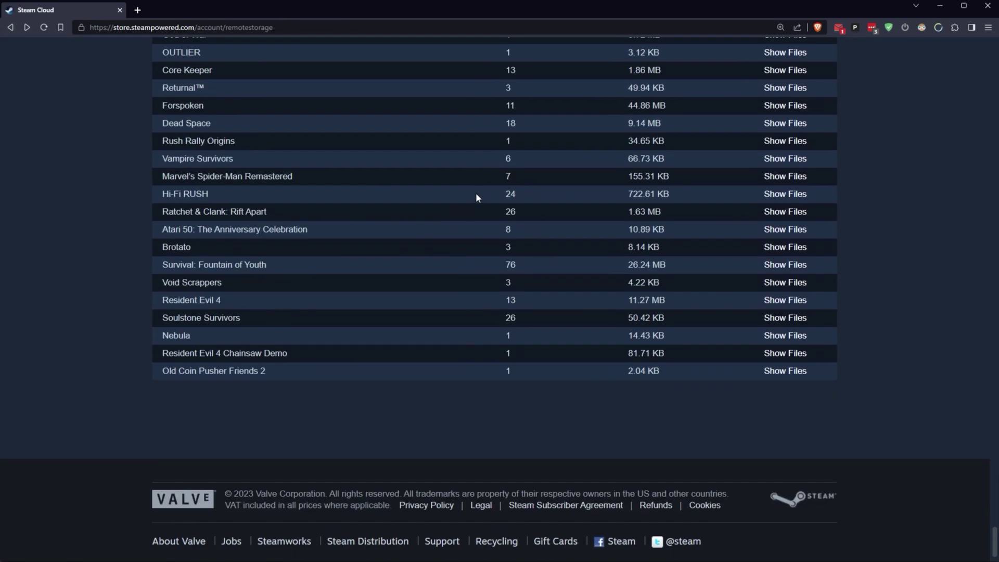
{"action": "scroll", "coordinate": [476, 193], "scroll_direction": "up", "scroll_amount": 20}
{"action": "scroll", "coordinate": [476, 192], "scroll_direction": "up", "scroll_amount": 6}
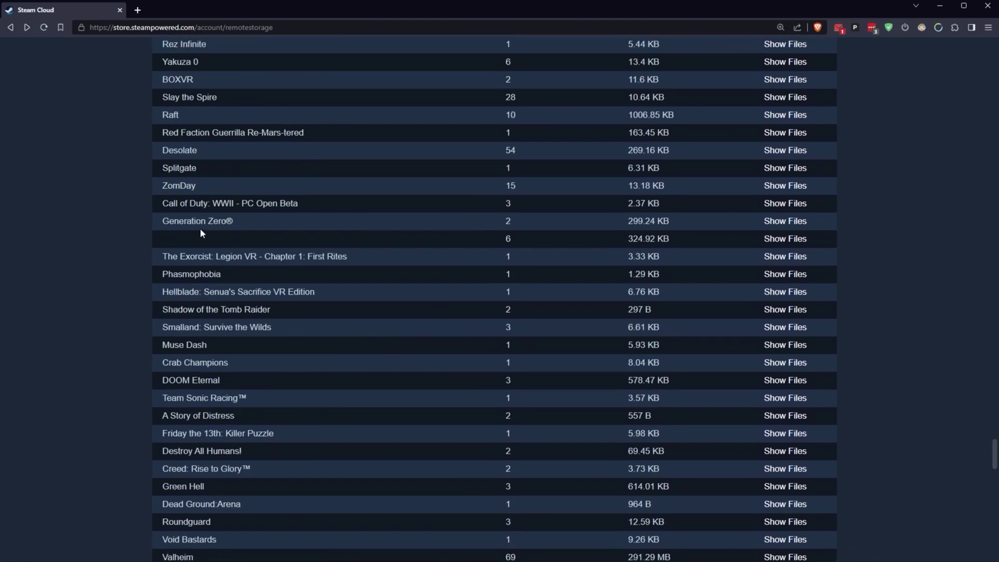
{"action": "key", "text": "ctrl+f"}
{"action": "type", "text": "injustin 2"}
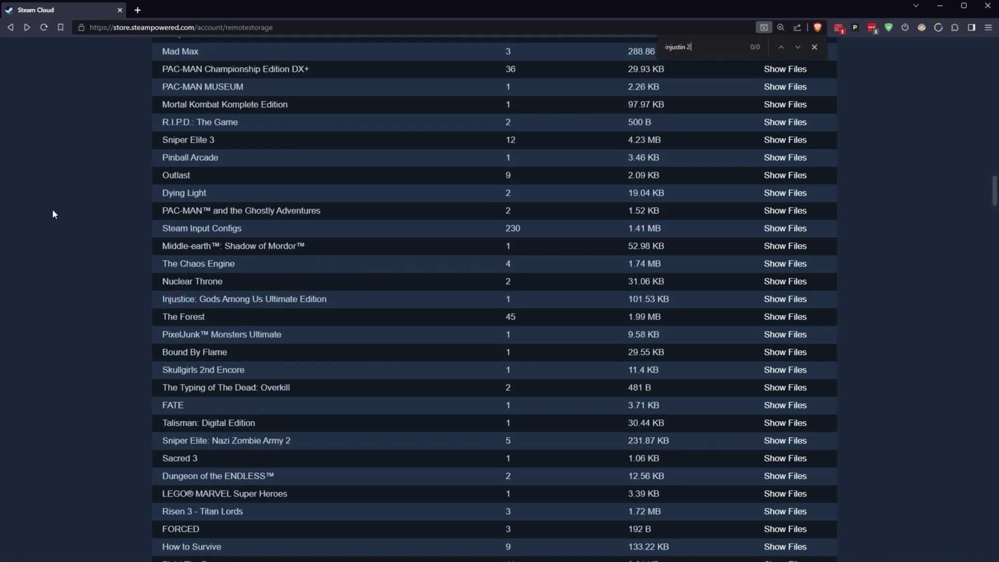
{"action": "key", "text": "BackSpace"}
{"action": "key", "text": "BackSpace"}
{"action": "key", "text": "BackSpace"}
{"action": "type", "text": "ce 2"}
- Scroll the list until The Elder Scrolls V: Skyrim row (12 files, 66.33 MB) is visible
{"action": "scroll", "coordinate": [53, 210], "scroll_direction": "up", "scroll_amount": 3}
{"action": "scroll", "coordinate": [75, 214], "scroll_direction": "down", "scroll_amount": 15}
{"action": "scroll", "coordinate": [75, 218], "scroll_direction": "down", "scroll_amount": 18}
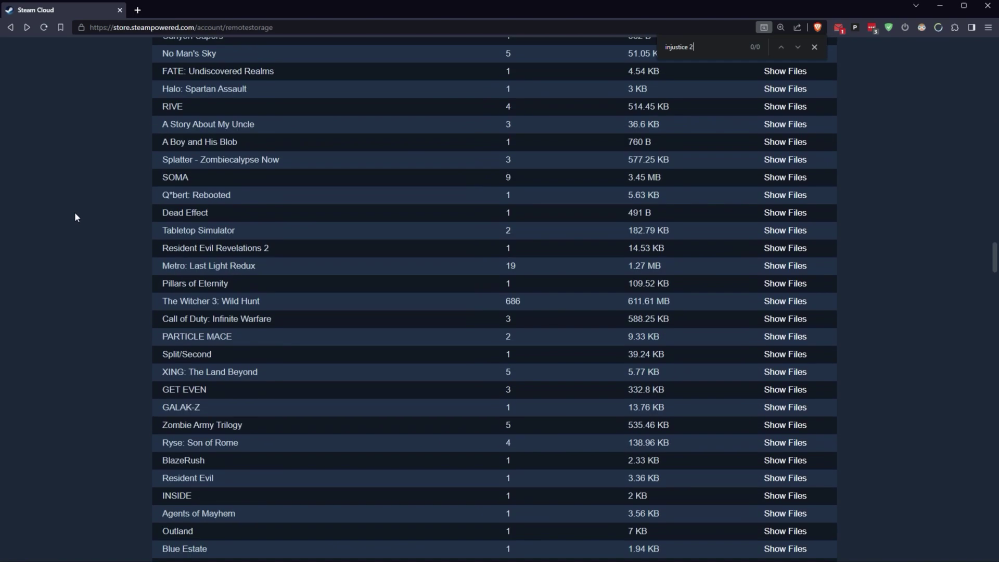
{"action": "scroll", "coordinate": [75, 218], "scroll_direction": "up", "scroll_amount": 11}
{"action": "scroll", "coordinate": [76, 217], "scroll_direction": "up", "scroll_amount": 20}
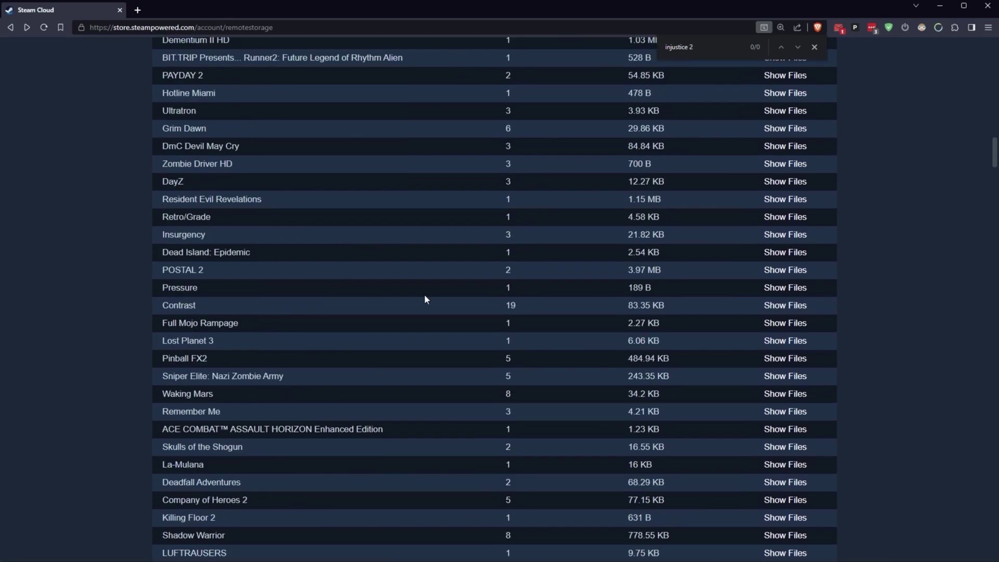
{"action": "scroll", "coordinate": [426, 300], "scroll_direction": "down", "scroll_amount": 20}
{"action": "scroll", "coordinate": [426, 300], "scroll_direction": "down", "scroll_amount": 20}
{"action": "scroll", "coordinate": [425, 299], "scroll_direction": "down", "scroll_amount": 20}
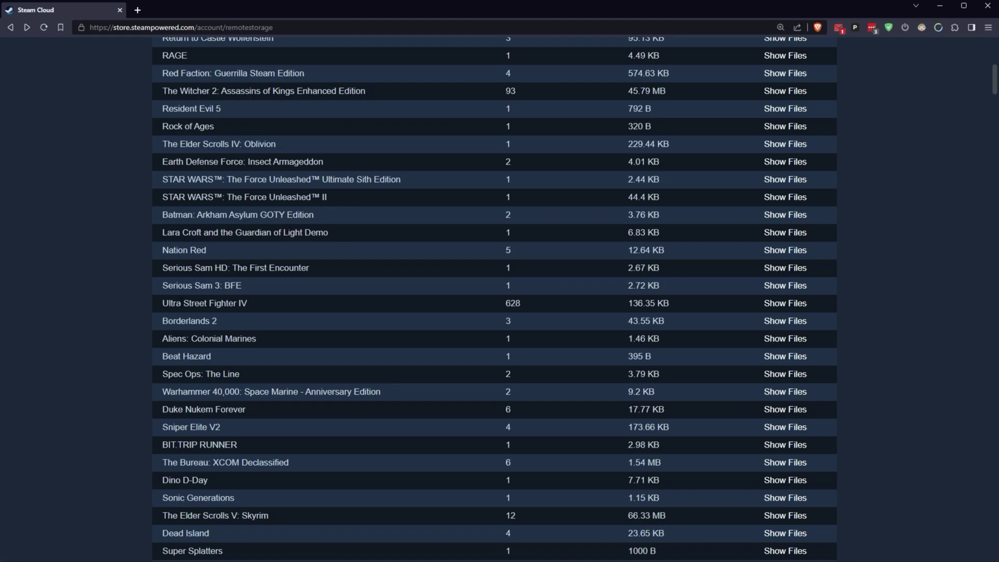
{"action": "scroll", "coordinate": [238, 310], "scroll_direction": "down", "scroll_amount": 5}
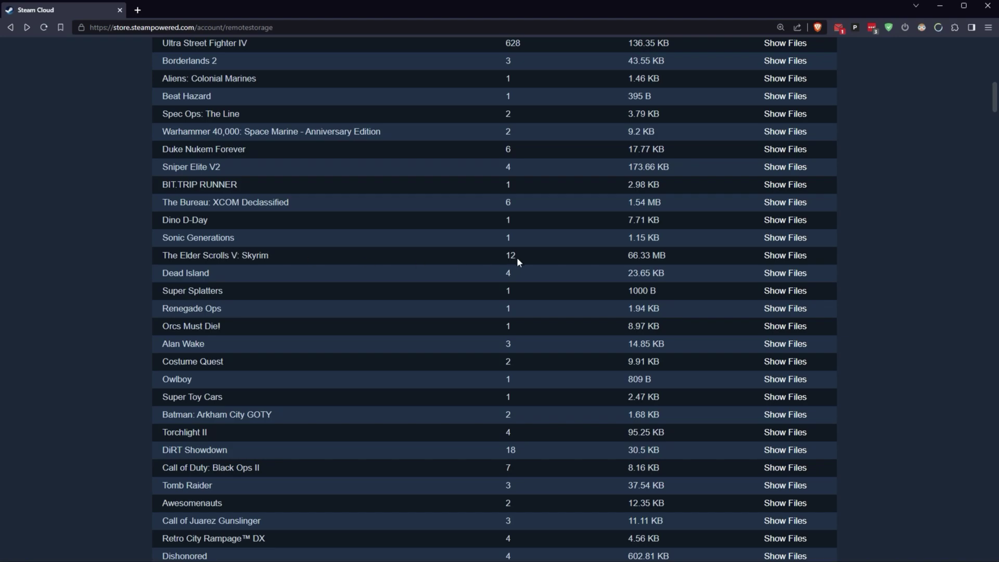
- View Skyrim's twelve .ess saves, highlight Save 793, then return to the list top and search
{"action": "left_click", "coordinate": [784, 256]}
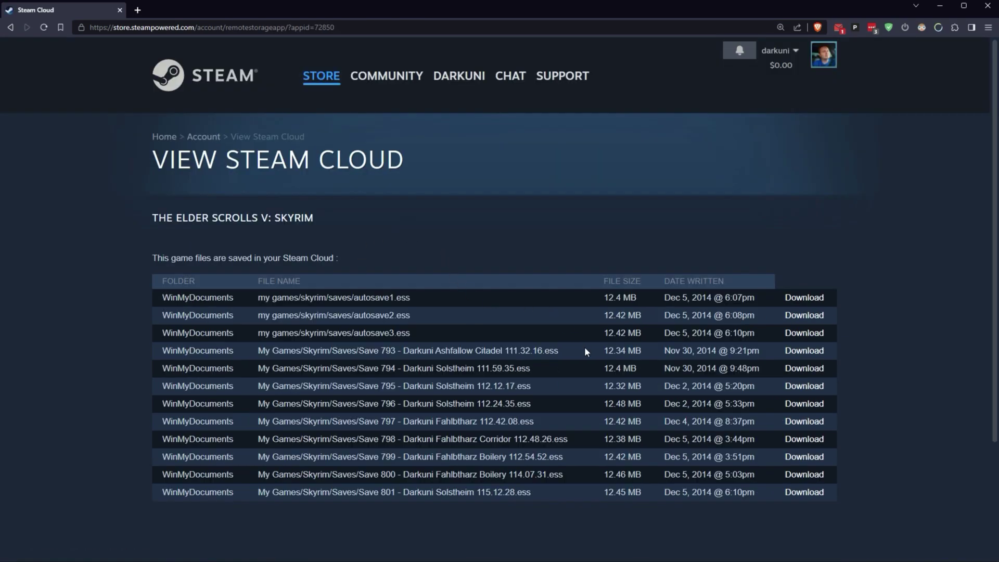
{"action": "left_click_drag", "start_coordinate": [563, 349], "coordinate": [240, 354]}
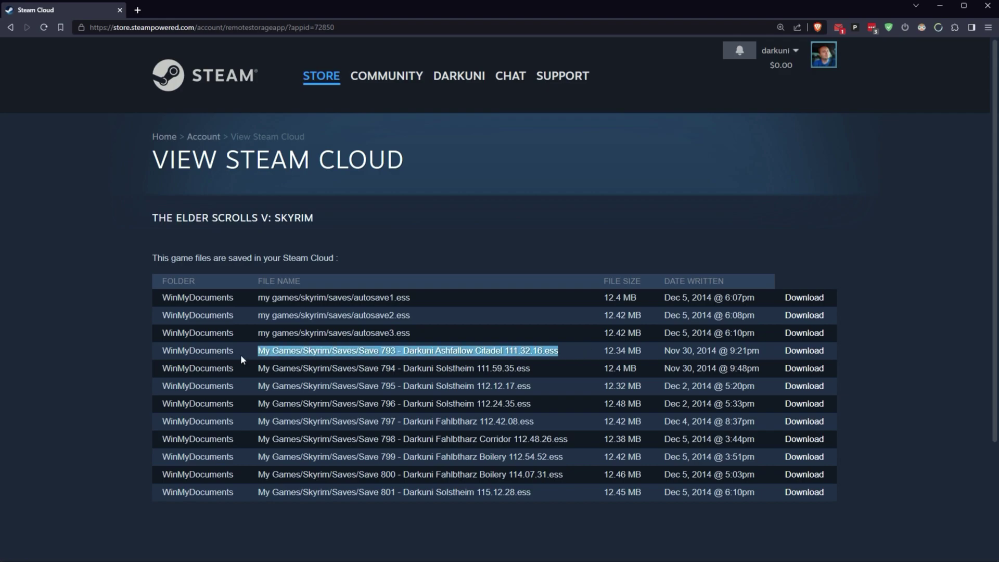
{"action": "left_click", "coordinate": [10, 27]}
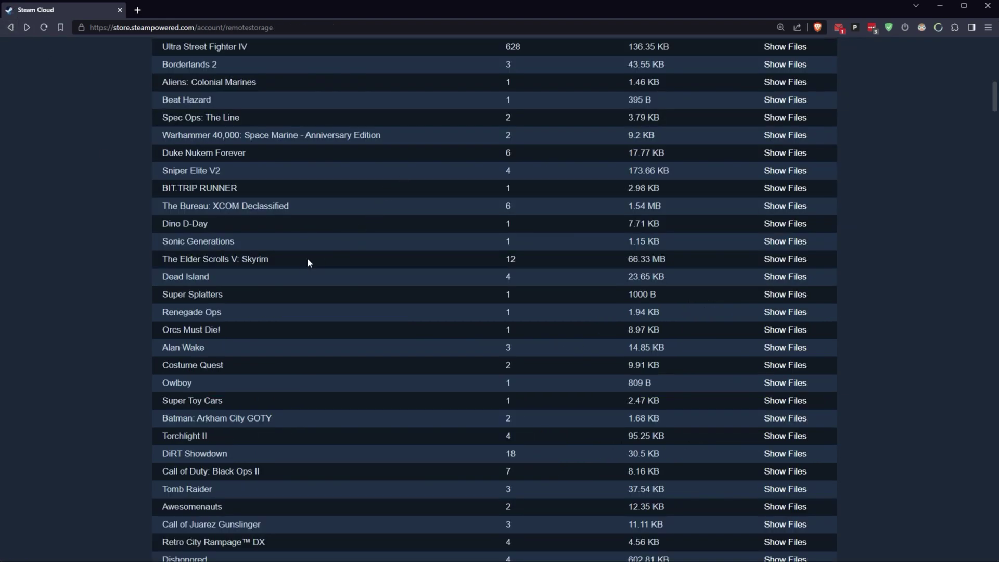
{"action": "scroll", "coordinate": [338, 219], "scroll_direction": "up", "scroll_amount": 12}
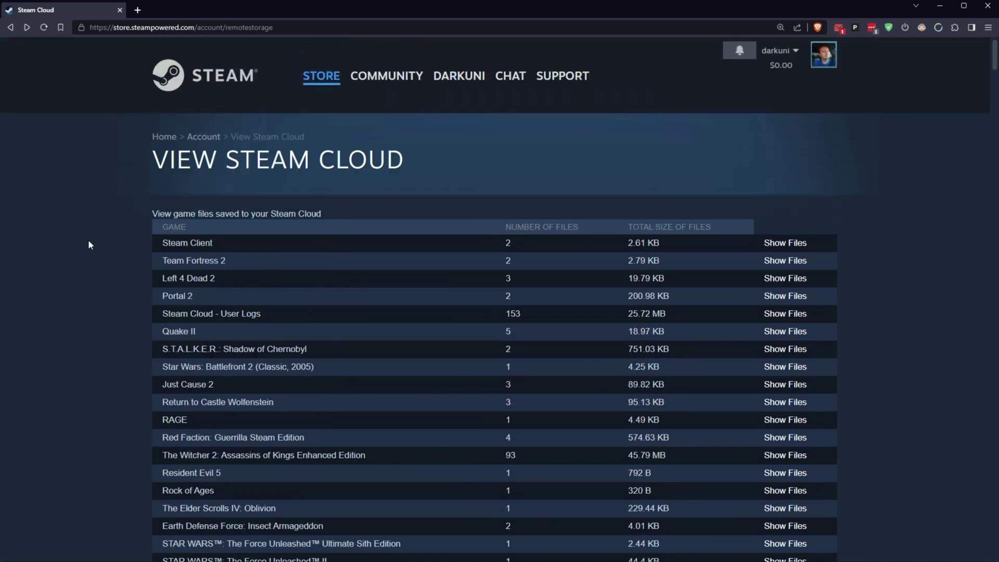
{"action": "key", "text": "ctrl+f"}
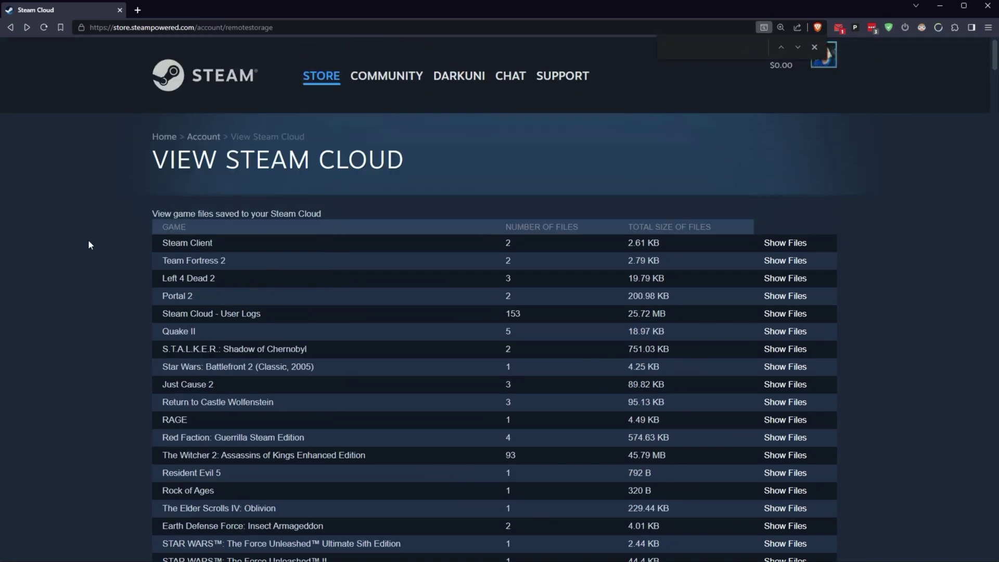
- Open Left 4 Dead 2's cloud files and highlight the spray.vmt and spray.vtf file names
{"action": "left_click", "coordinate": [783, 277]}
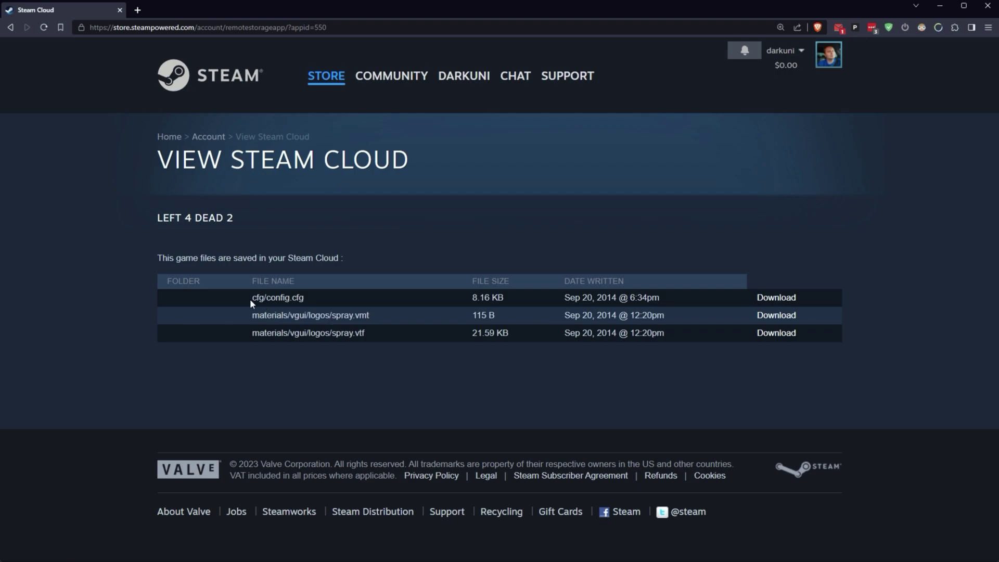
{"action": "left_click_drag", "start_coordinate": [250, 299], "coordinate": [305, 299]}
{"action": "left_click_drag", "start_coordinate": [390, 318], "coordinate": [283, 323]}
{"action": "mouse_move", "coordinate": [385, 336]}
{"action": "left_mouse_down"}
{"action": "mouse_move", "coordinate": [239, 336]}
{"action": "mouse_move", "coordinate": [254, 345]}
{"action": "left_mouse_up"}
{"action": "left_click", "coordinate": [383, 359]}
{"action": "left_click_drag", "start_coordinate": [384, 359], "coordinate": [241, 288]}
{"action": "left_click", "coordinate": [311, 346]}
- Highlight config.cfg's 8.16 KB size and date and spray.vmt's row, then return to the game list
{"action": "left_click_drag", "start_coordinate": [285, 306], "coordinate": [592, 327]}
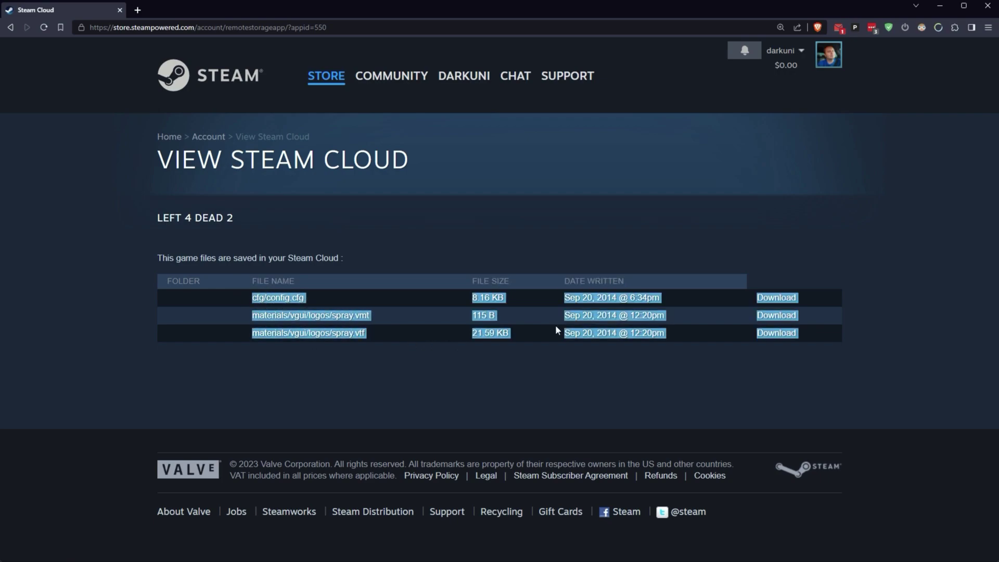
{"action": "left_click", "coordinate": [677, 310]}
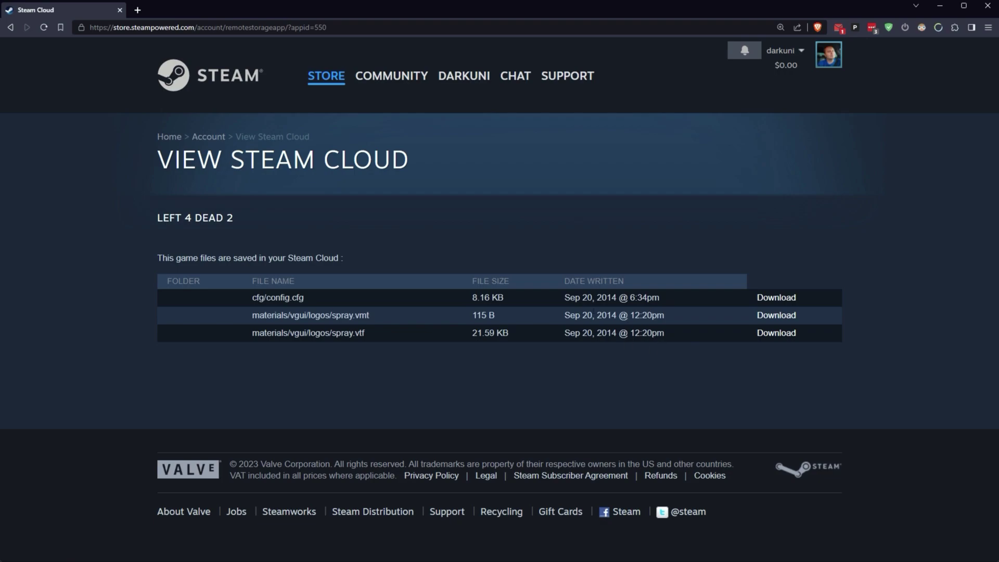
{"action": "left_click_drag", "start_coordinate": [348, 305], "coordinate": [548, 302]}
{"action": "left_click_drag", "start_coordinate": [696, 301], "coordinate": [472, 298]}
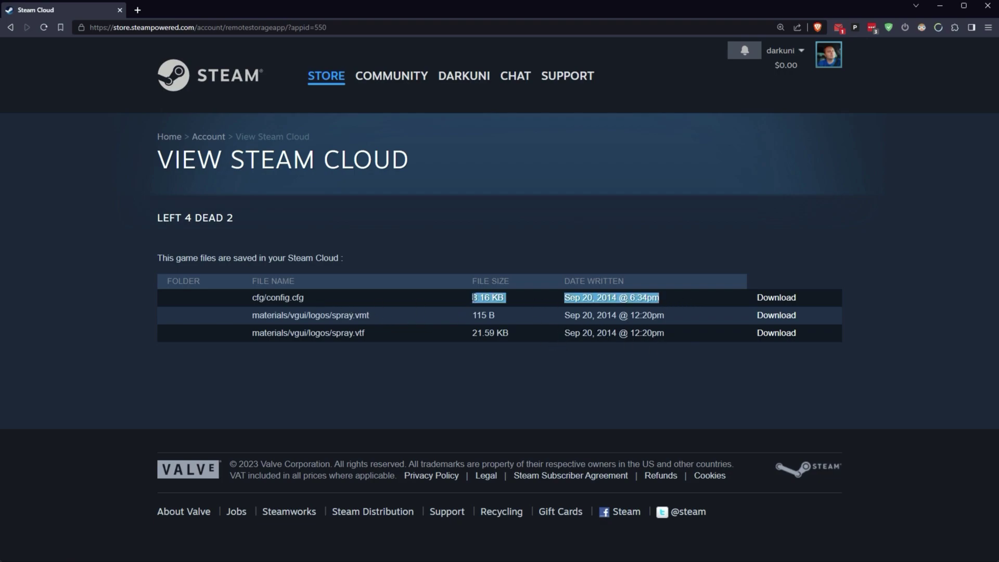
{"action": "left_click", "coordinate": [414, 356]}
{"action": "left_click_drag", "start_coordinate": [386, 317], "coordinate": [245, 333]}
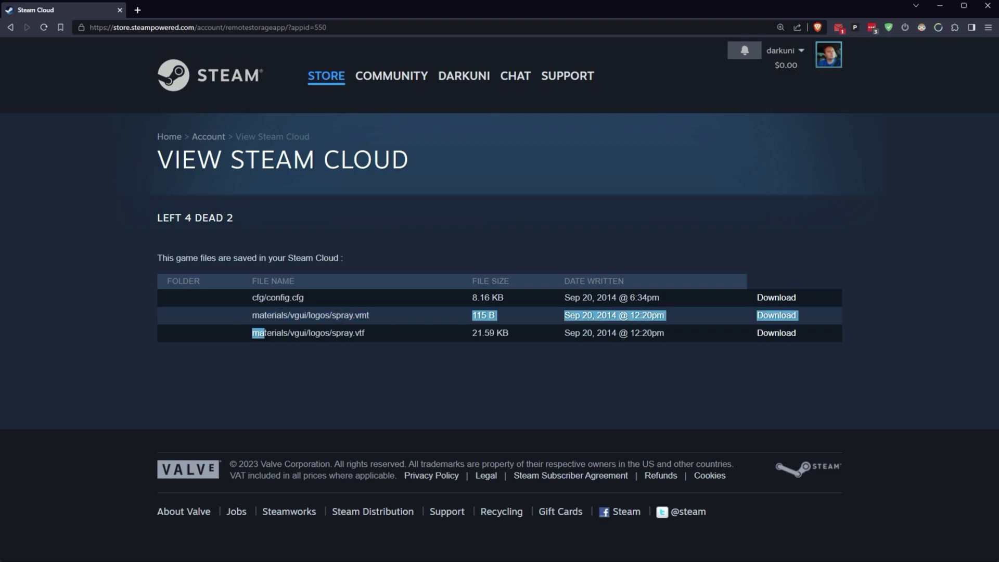
{"action": "left_click", "coordinate": [313, 358]}
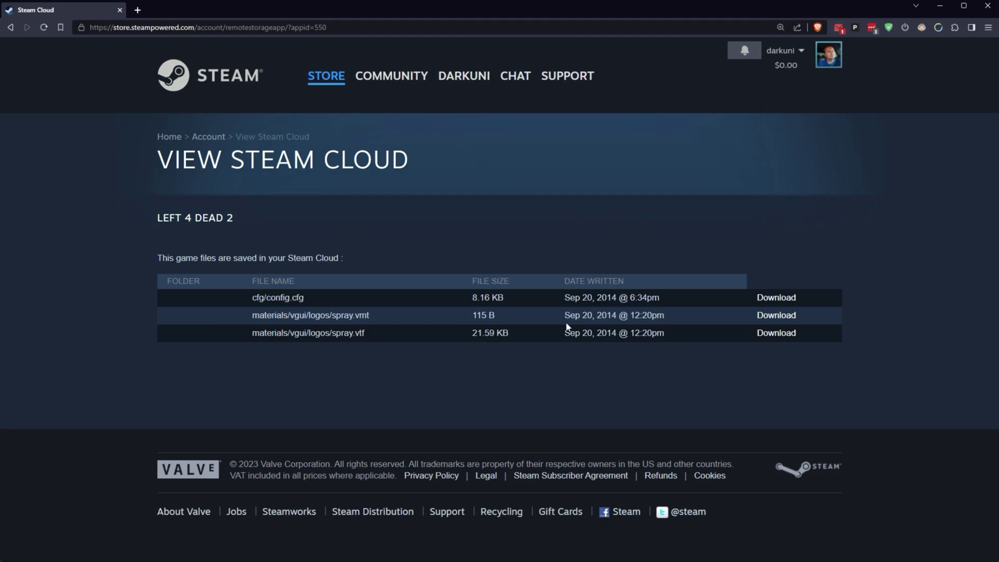
{"action": "left_click", "coordinate": [11, 27]}
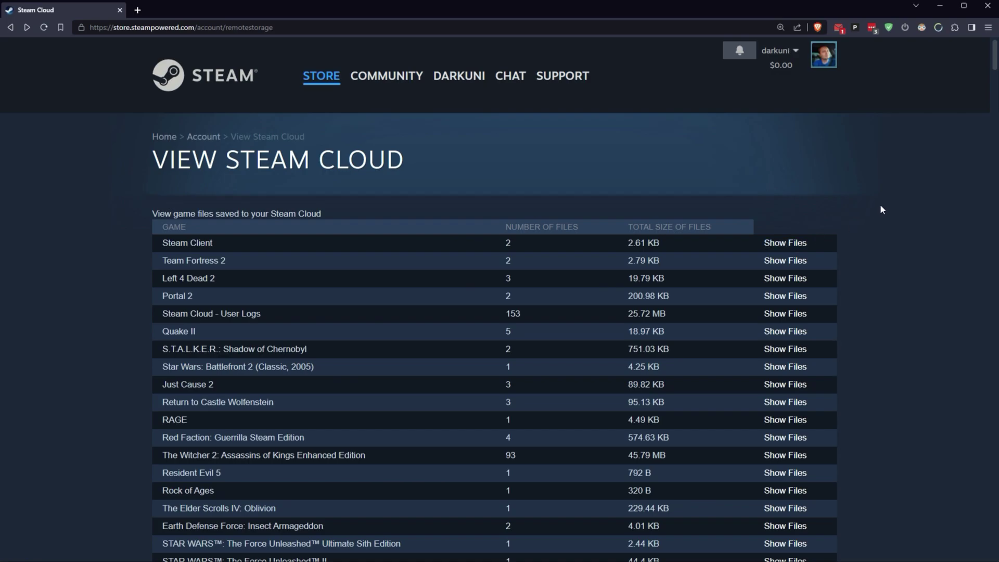
- View RAGE's single 4.49 KB profile file from Jun 3 @ 12:03pm, then scroll further down the list
{"action": "scroll", "coordinate": [882, 209], "scroll_direction": "down", "scroll_amount": 4}
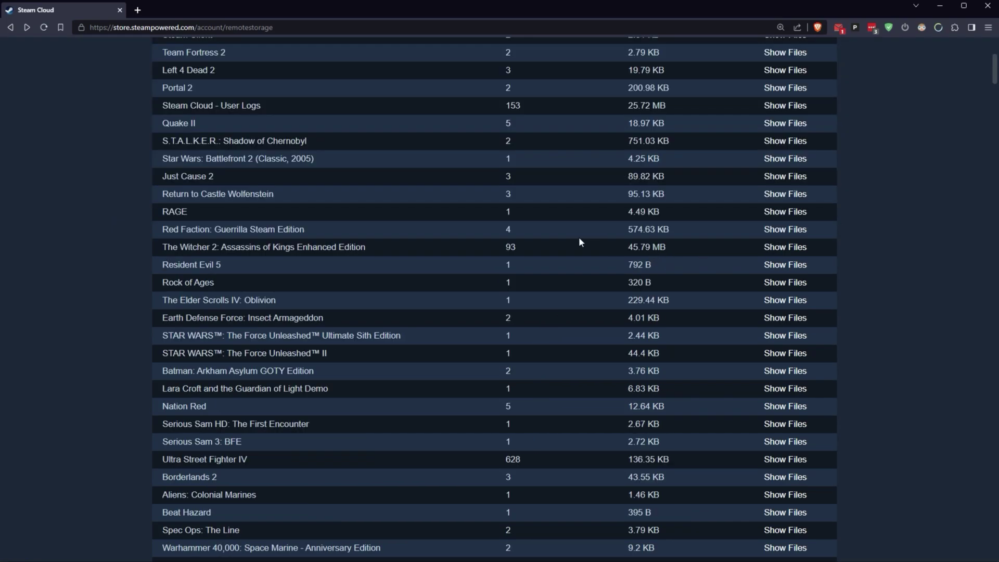
{"action": "left_click", "coordinate": [783, 214]}
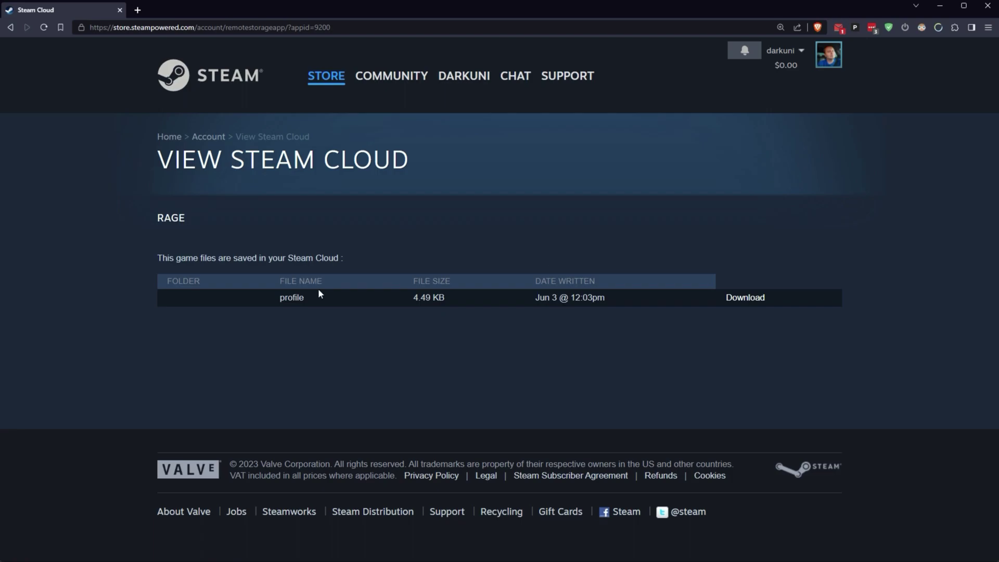
{"action": "left_click", "coordinate": [10, 27]}
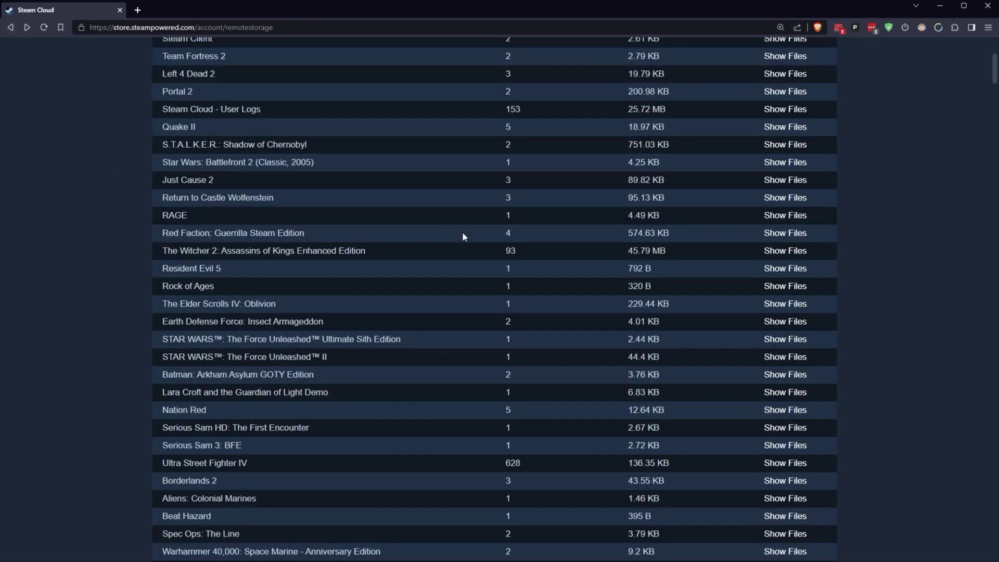
{"action": "scroll", "coordinate": [494, 248], "scroll_direction": "down", "scroll_amount": 6}
{"action": "scroll", "coordinate": [368, 270], "scroll_direction": "down", "scroll_amount": 5}
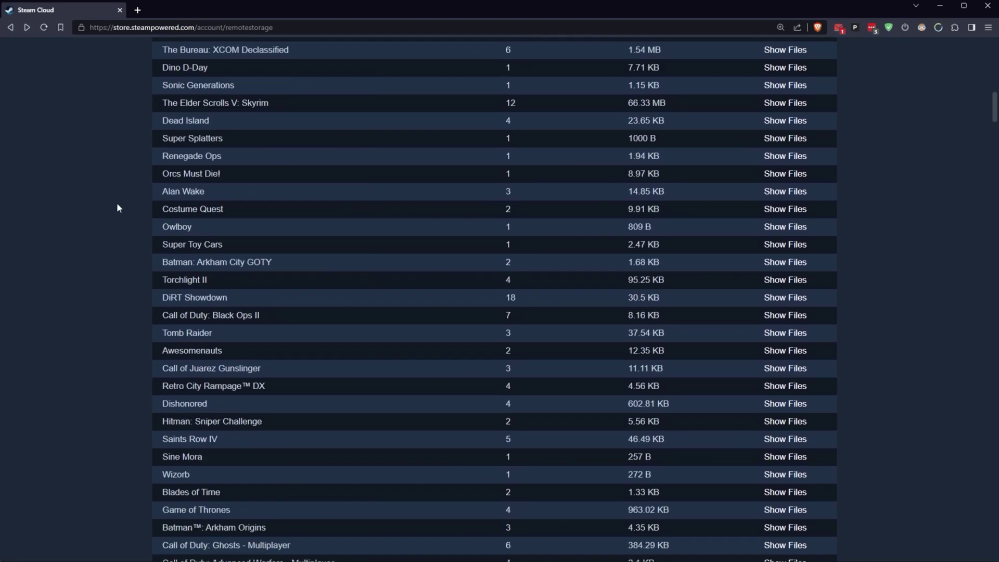
{"action": "scroll", "coordinate": [63, 177], "scroll_direction": "down", "scroll_amount": 4}
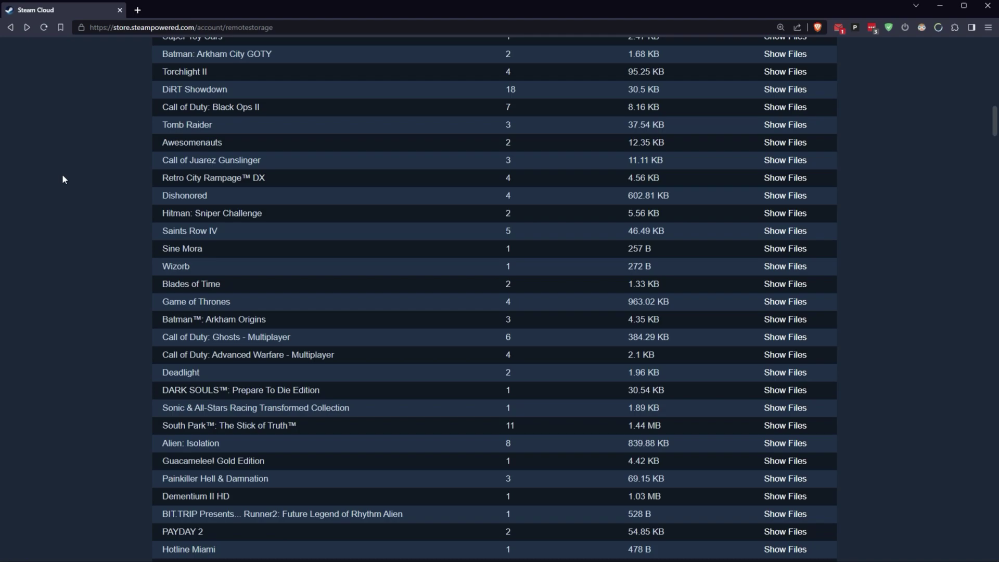
{"action": "key", "text": "Home"}
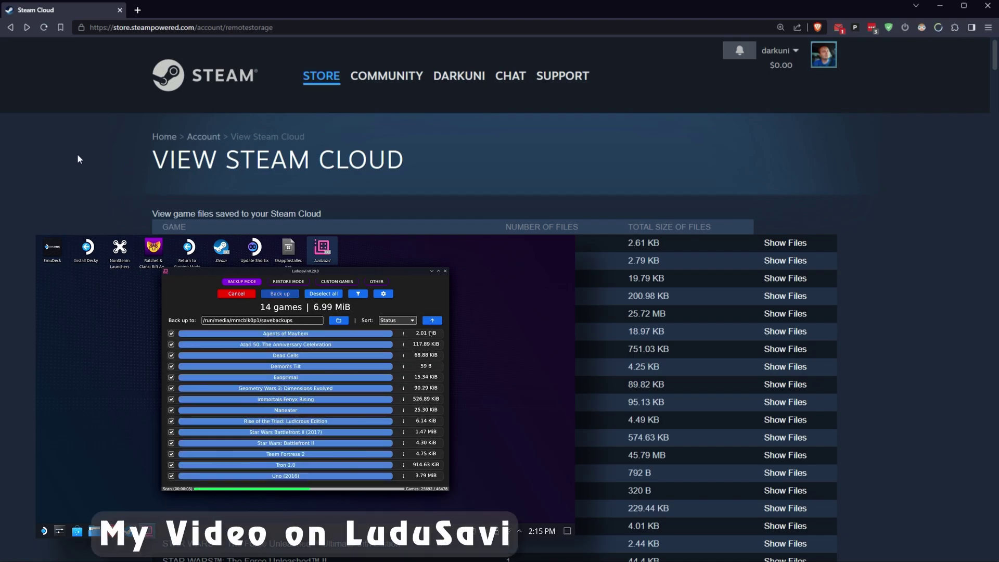
{"action": "scroll", "coordinate": [455, 159], "scroll_direction": "down", "scroll_amount": 1}
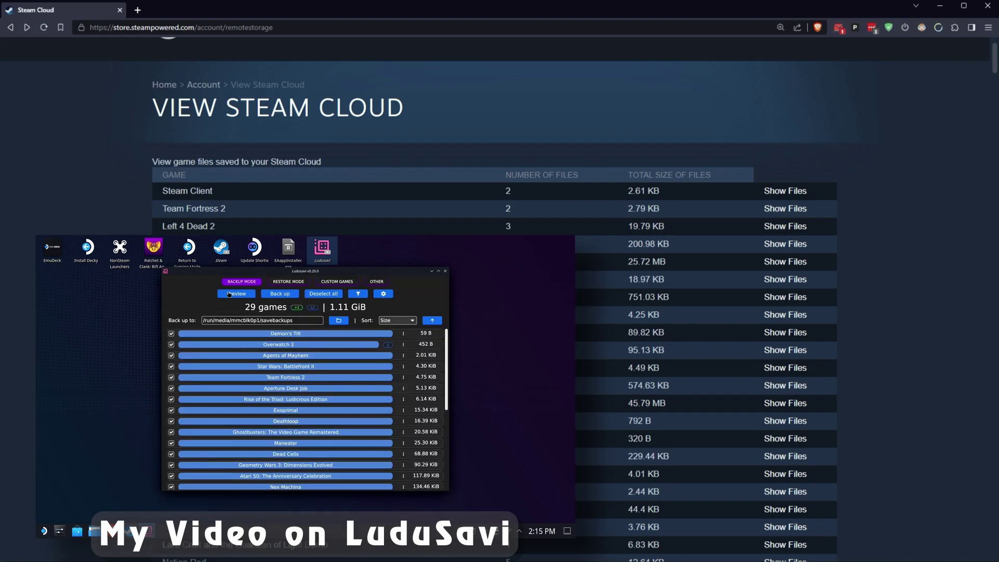
{"action": "scroll", "coordinate": [625, 364], "scroll_direction": "down", "scroll_amount": 5}
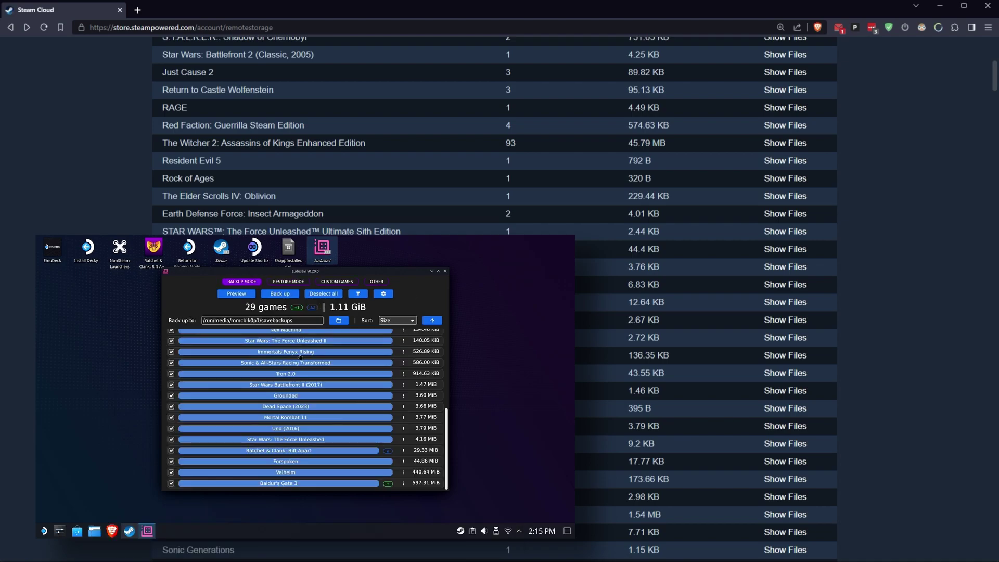
{"action": "scroll", "coordinate": [119, 281], "scroll_direction": "up", "scroll_amount": 5}
{"action": "scroll", "coordinate": [119, 282], "scroll_direction": "down", "scroll_amount": 10}
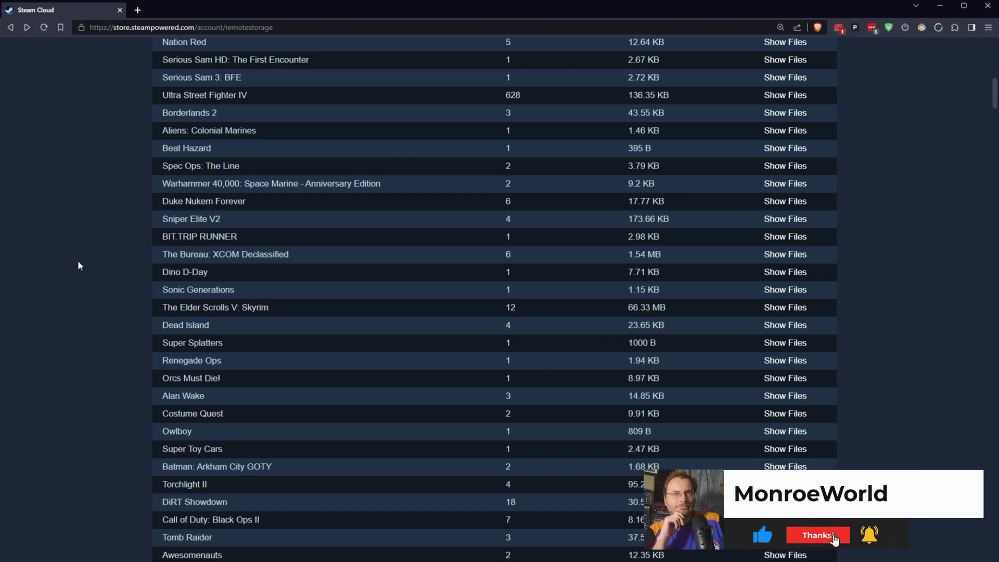
{"action": "scroll", "coordinate": [78, 266], "scroll_direction": "up", "scroll_amount": 10}
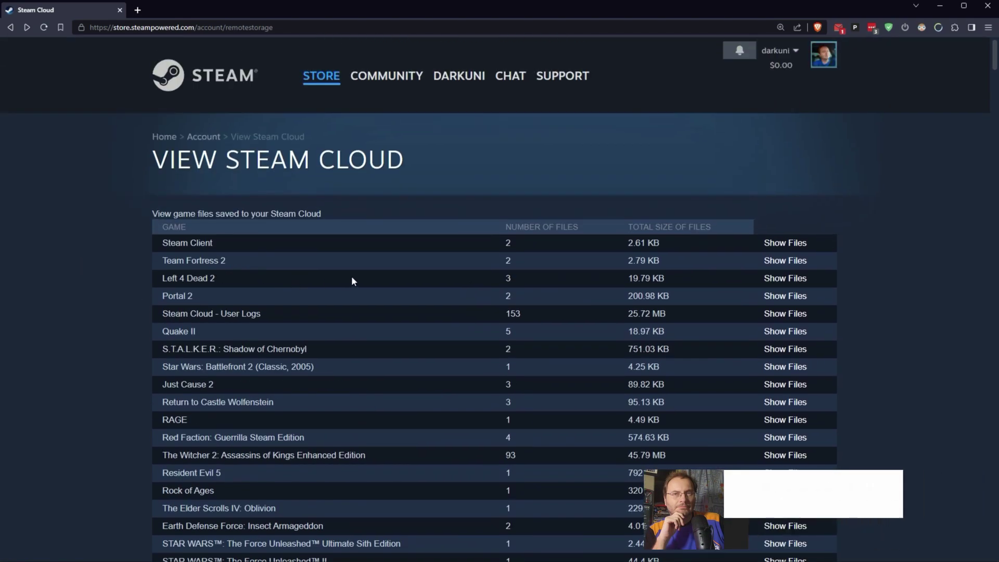
{"action": "scroll", "coordinate": [910, 219], "scroll_direction": "down", "scroll_amount": 3}
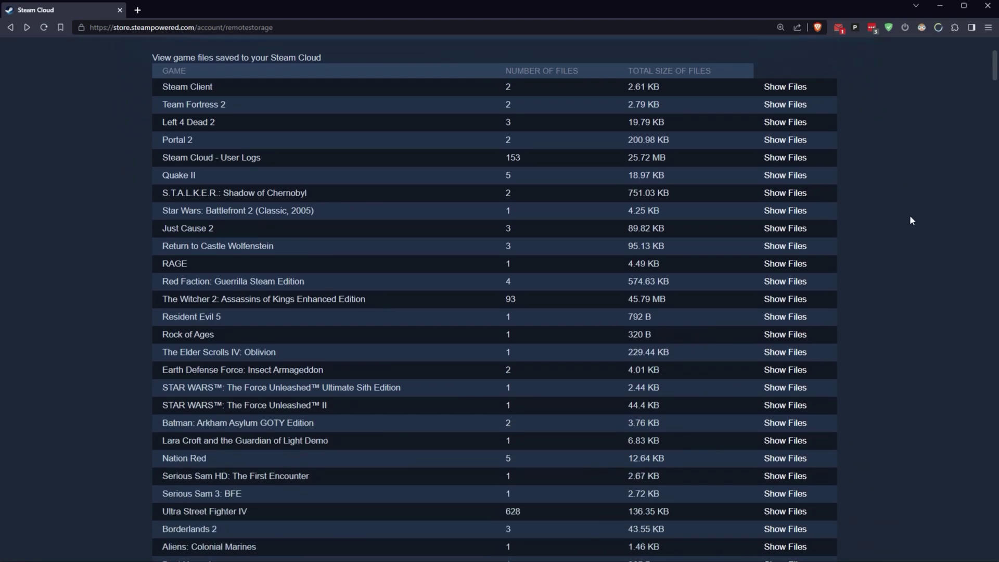
{"action": "scroll", "coordinate": [911, 220], "scroll_direction": "down", "scroll_amount": 7}
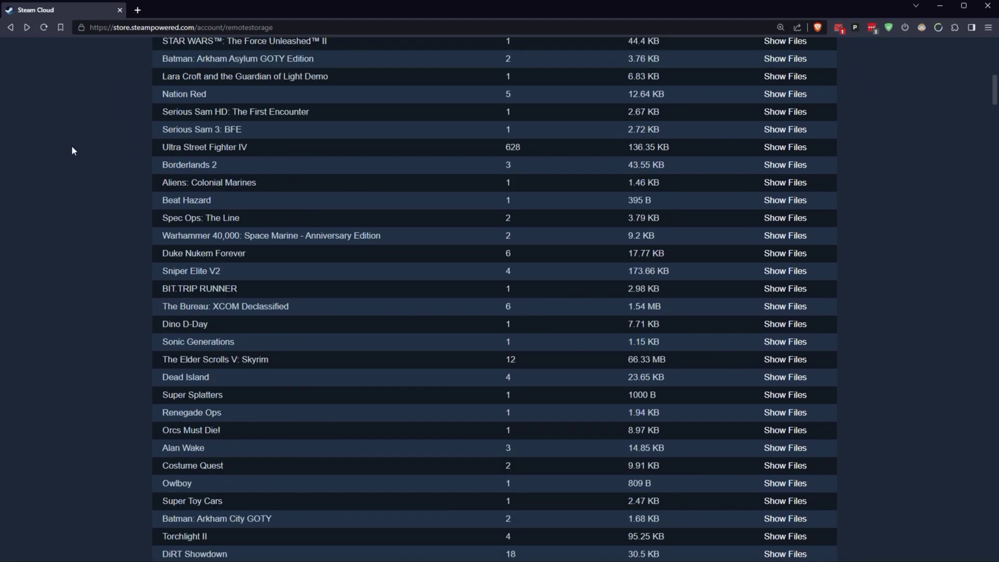